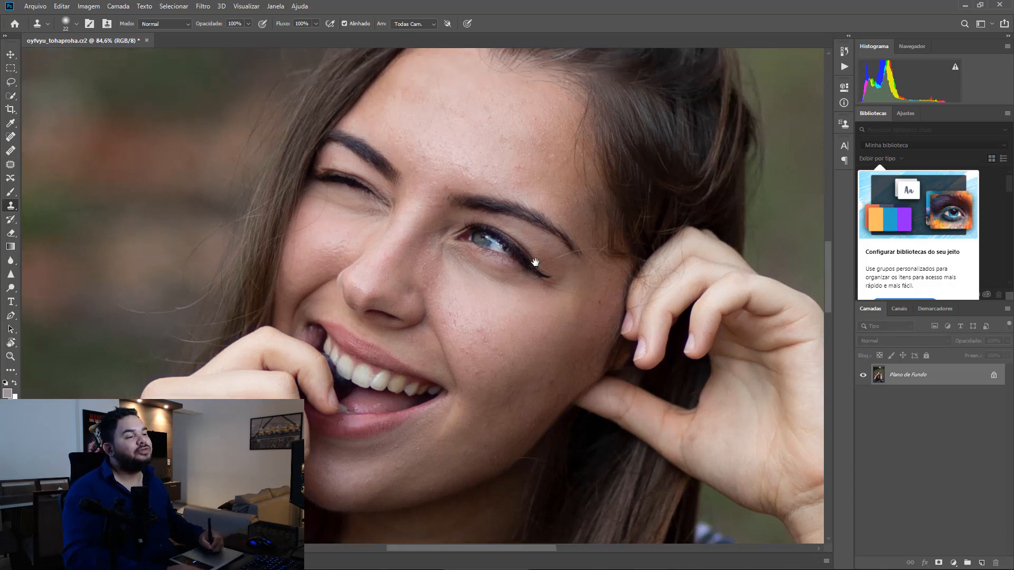
Heal blemishes on the woman's cheek with the Spot Healing Brush at 15 px, working directly on the background layer
drag(518, 238, 536, 260)
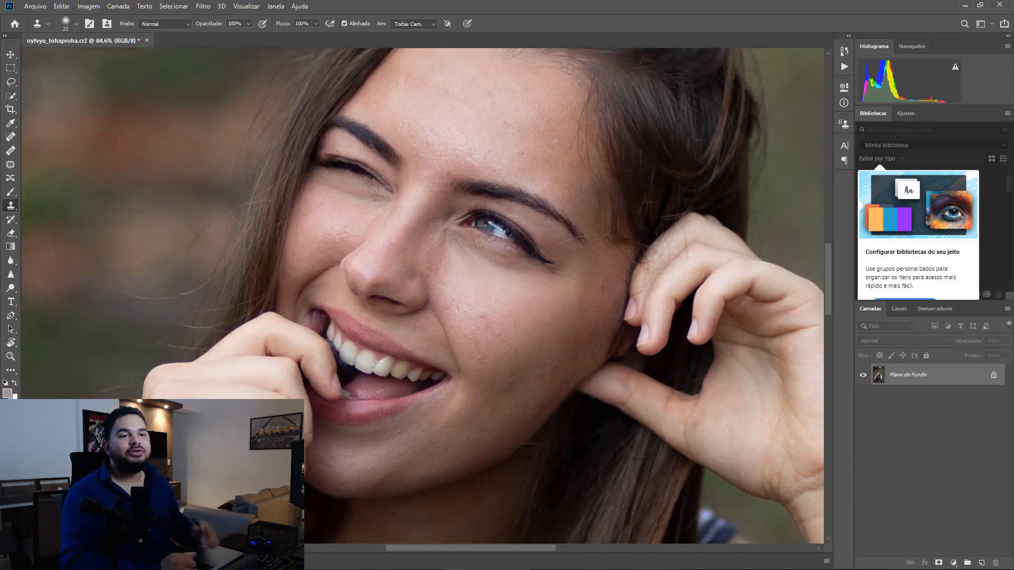
click(11, 138)
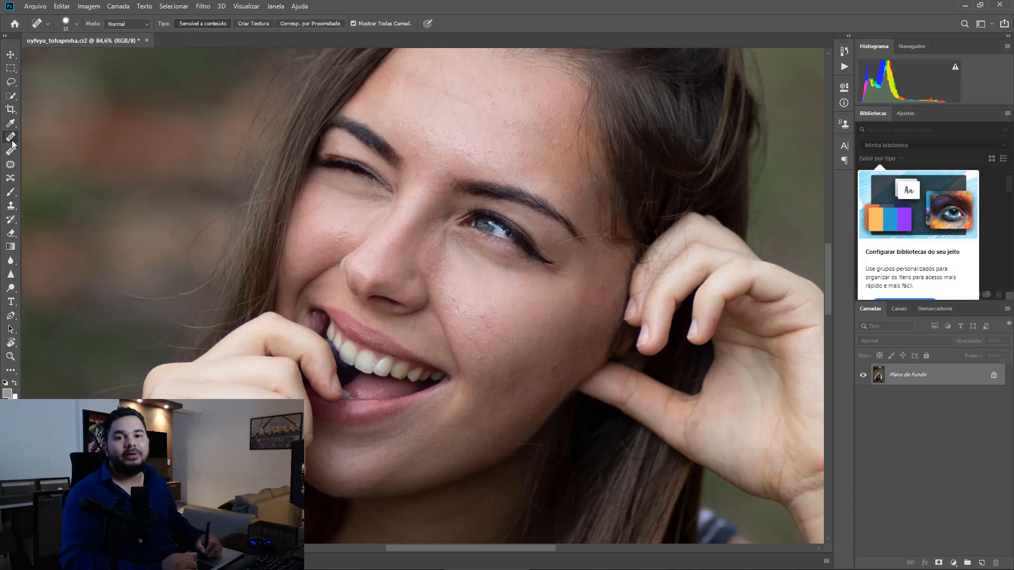
click(13, 153)
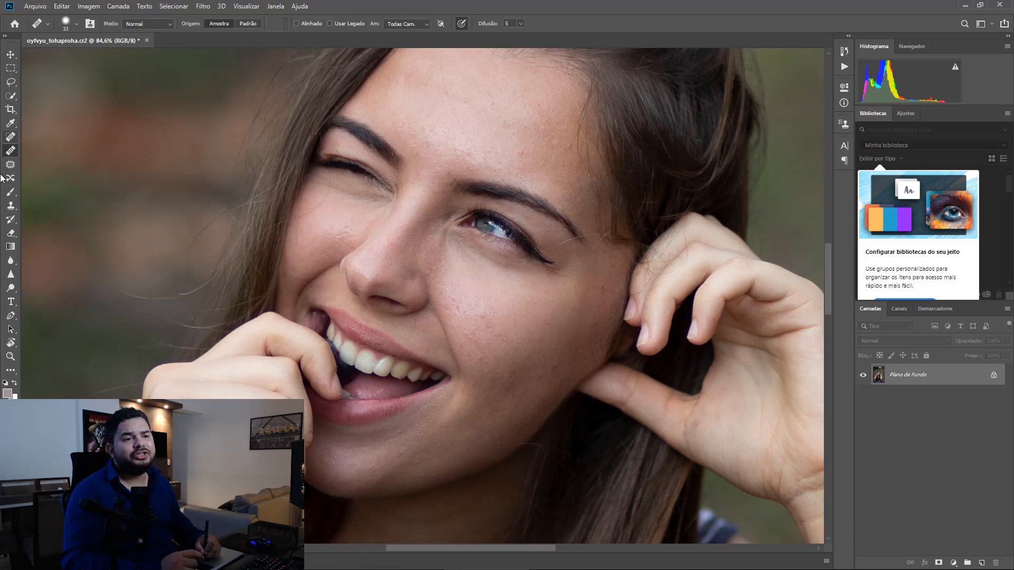
key(j)
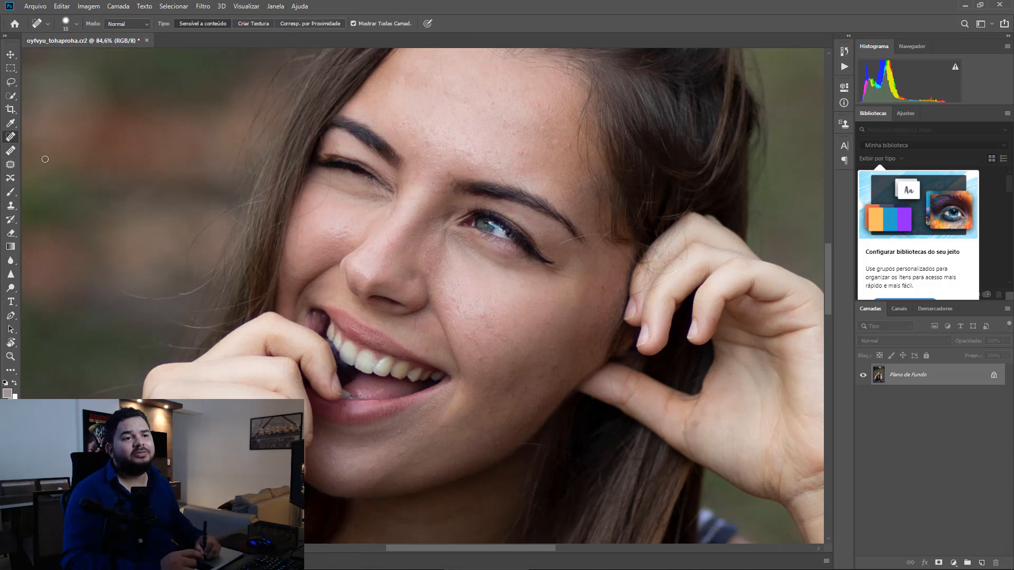
right_click(480, 316)
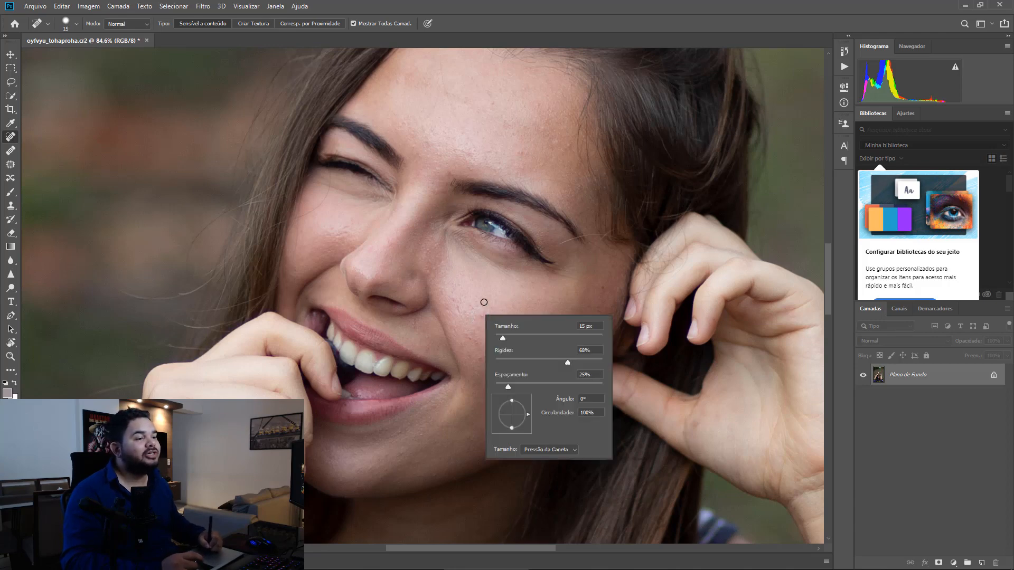
click(480, 315)
click(481, 315)
click(503, 341)
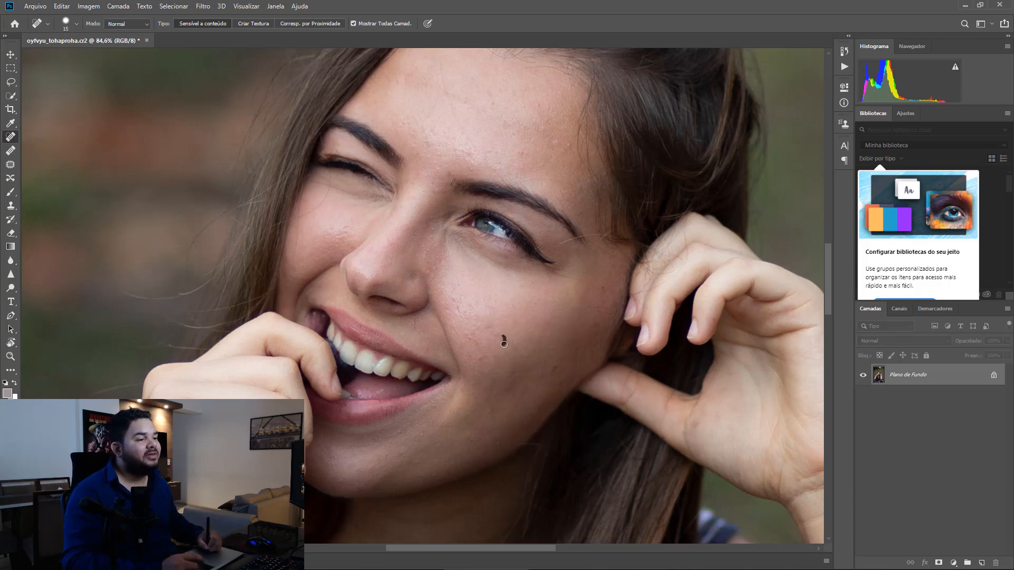
Remove the red blemishes on the raised forearm with the Spot Healing Brush at 67 px
drag(615, 323, 383, 98)
drag(644, 465, 469, 159)
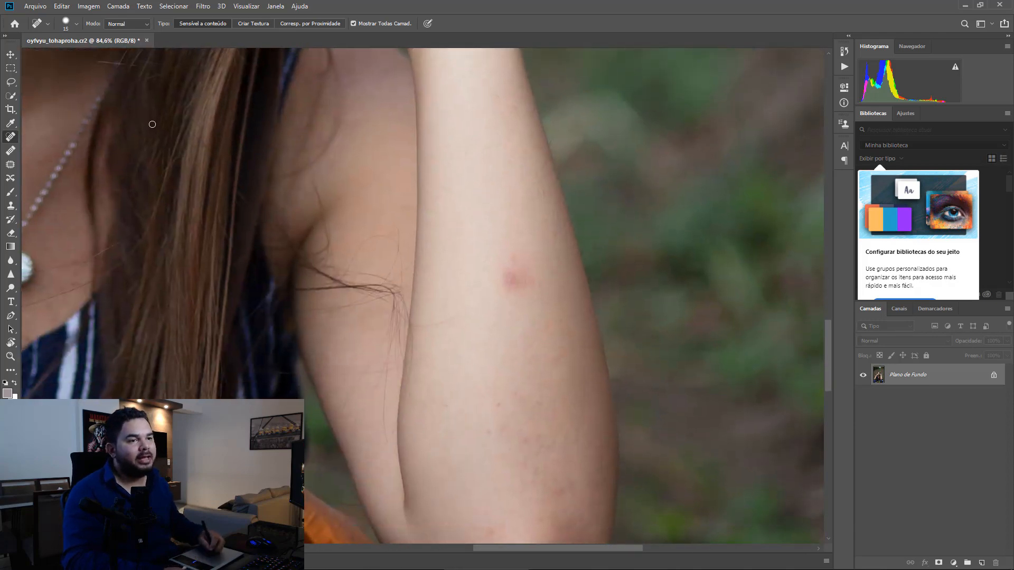
key(alt)
mouse_move(491, 283)
mouse_down()
mouse_move(522, 287)
mouse_move(499, 288)
mouse_move(550, 234)
mouse_move(517, 262)
mouse_up()
alt+click(507, 231)
click(550, 228)
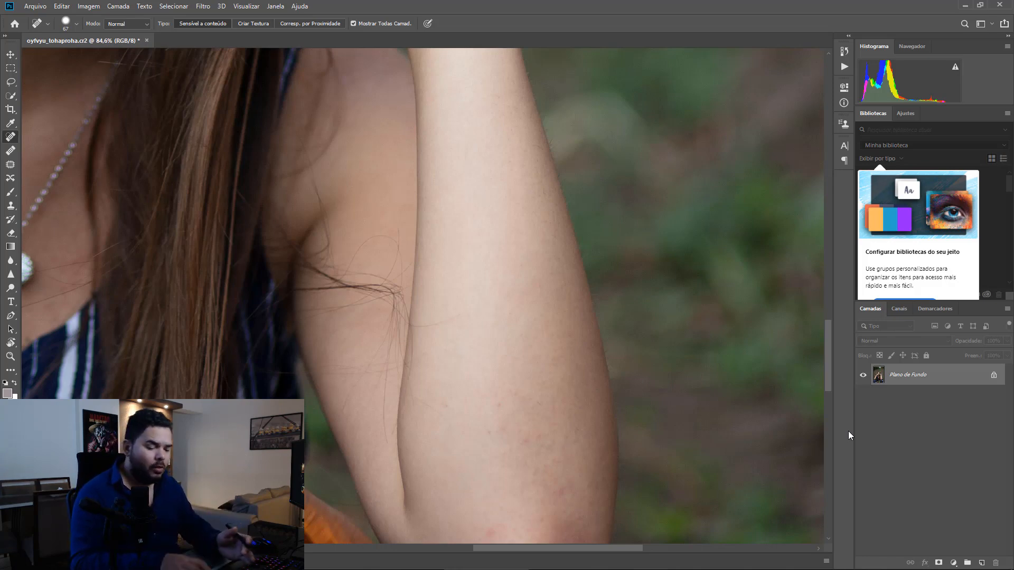
Add an empty layer above the background and heal another spot on the forearm
key(ctrl+shift+alt+n)
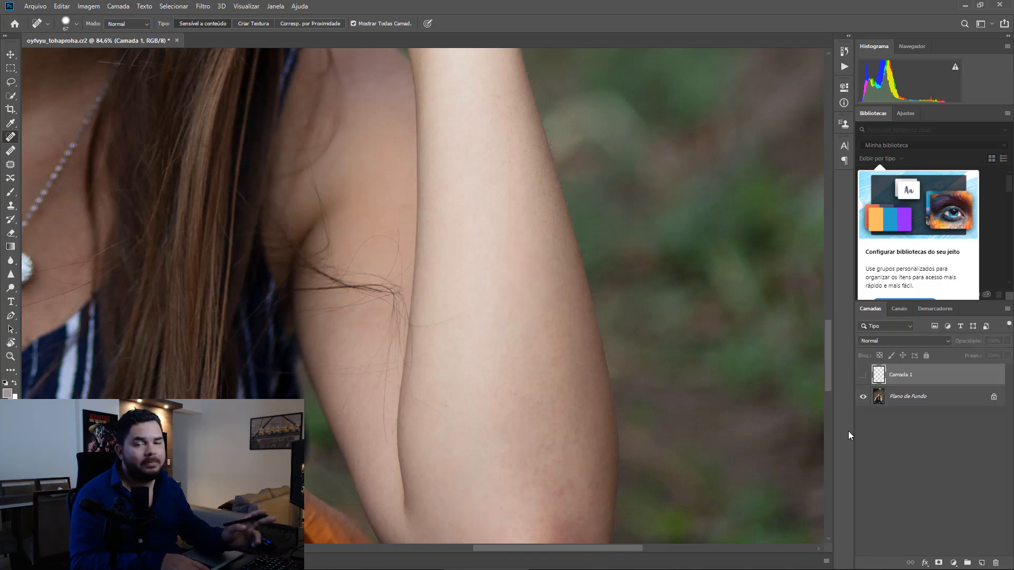
click(511, 271)
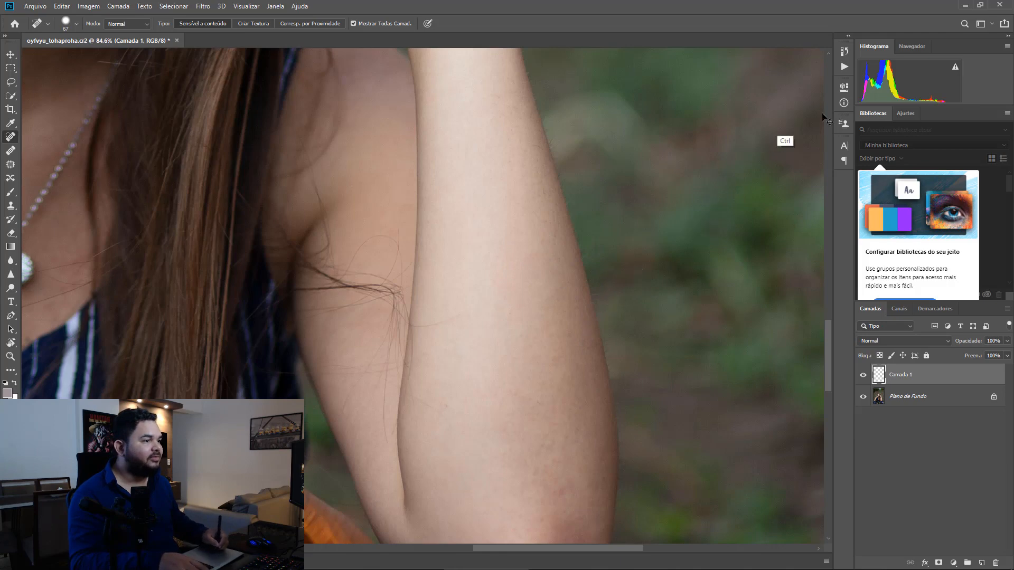
Revert the photo to its originally opened state through the document history
click(844, 51)
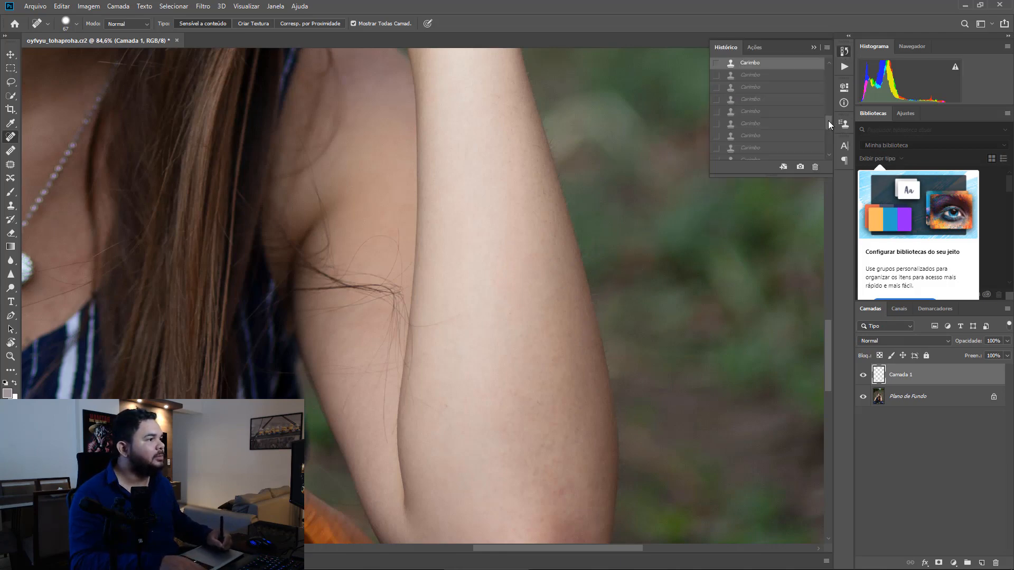
drag(828, 121, 825, 59)
click(824, 62)
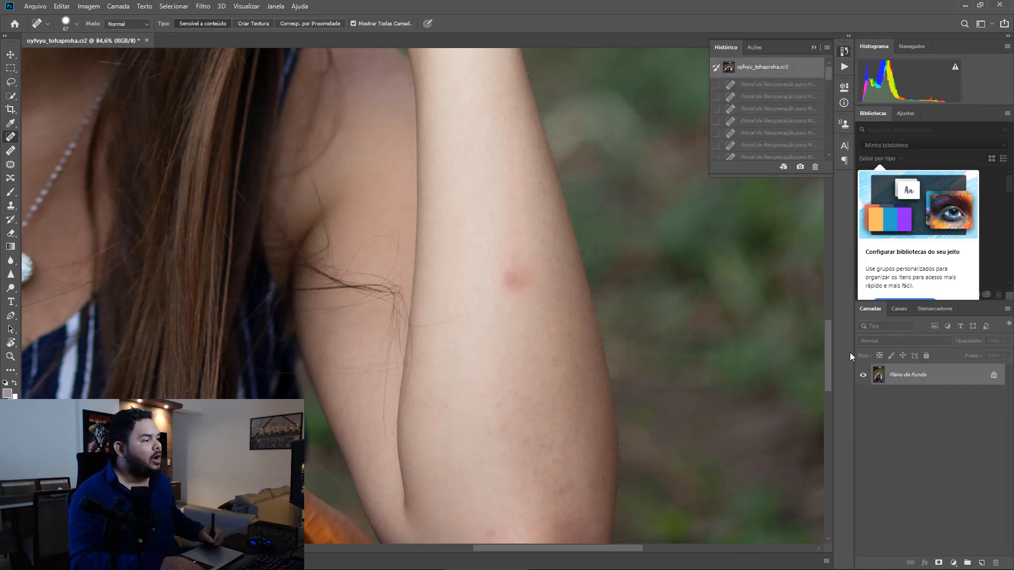
Duplicate the background layer and delete the copy again, showing the whole photo
drag(909, 374, 981, 561)
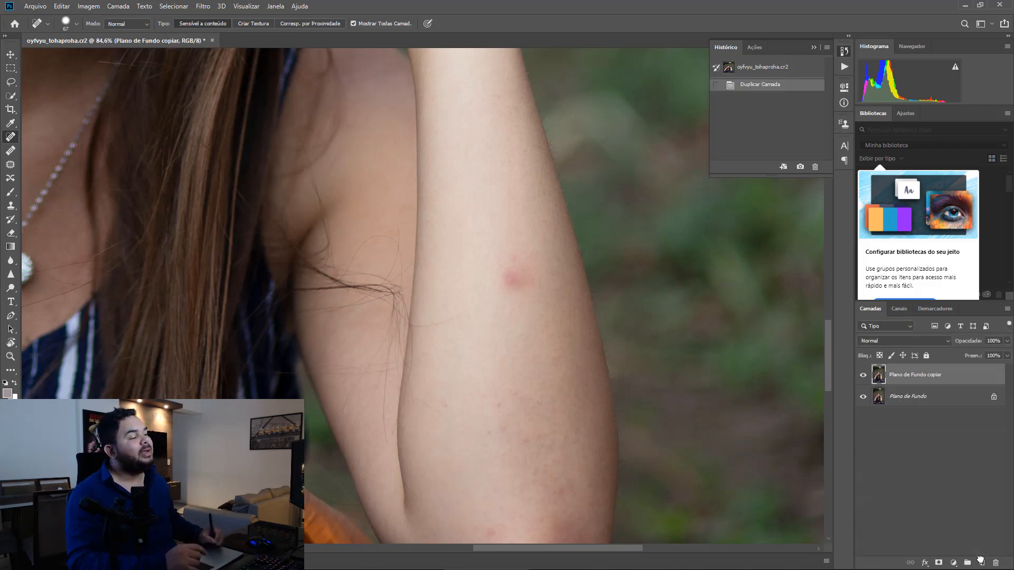
key(ctrl+0)
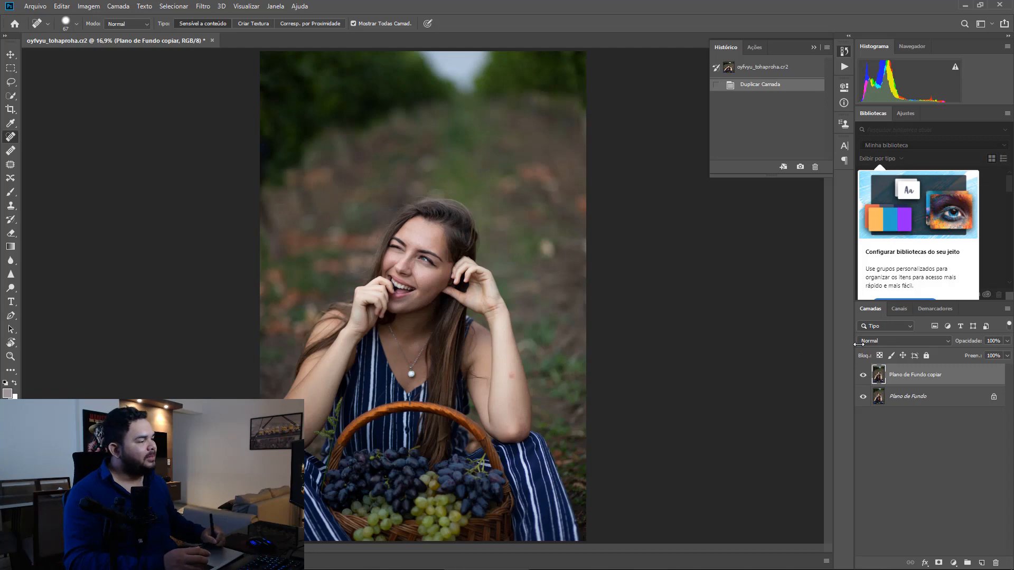
drag(919, 375, 994, 561)
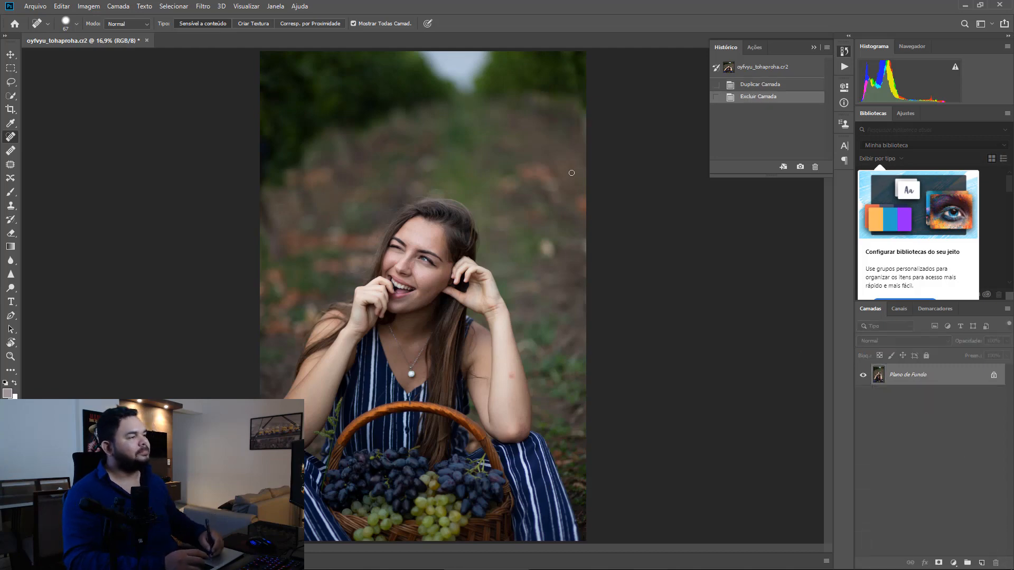
click(842, 53)
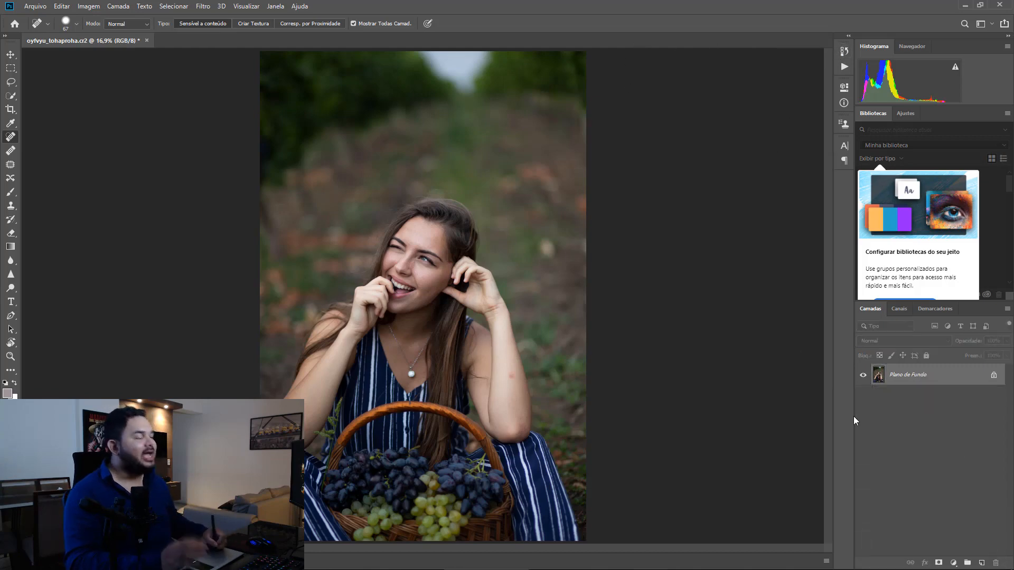
Add an empty layer above the background and activate the Spot Healing Brush with Mostrar Todas Camad. enabled
key(ctrl+shift+alt+n)
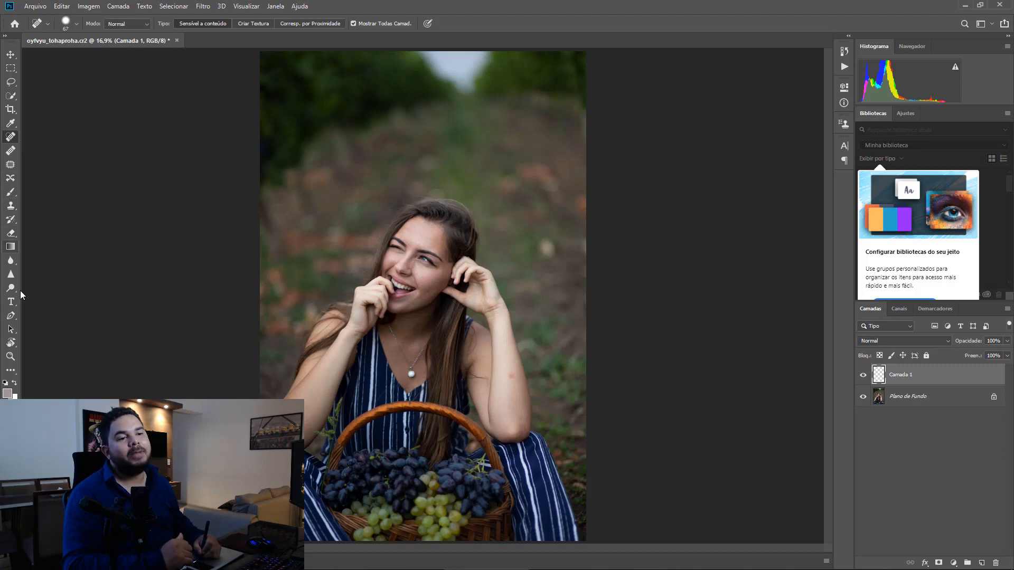
key(z)
key(s)
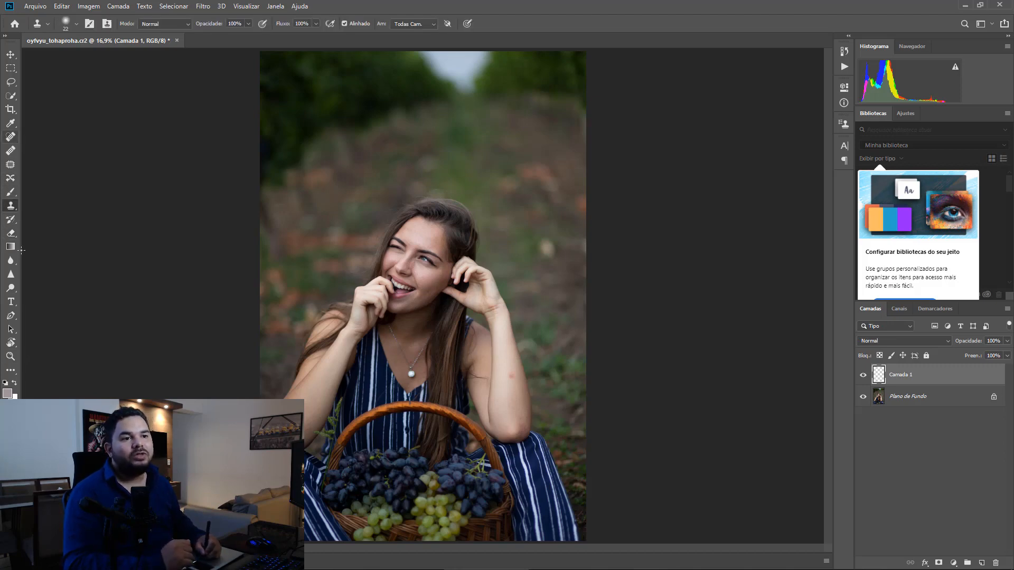
click(13, 140)
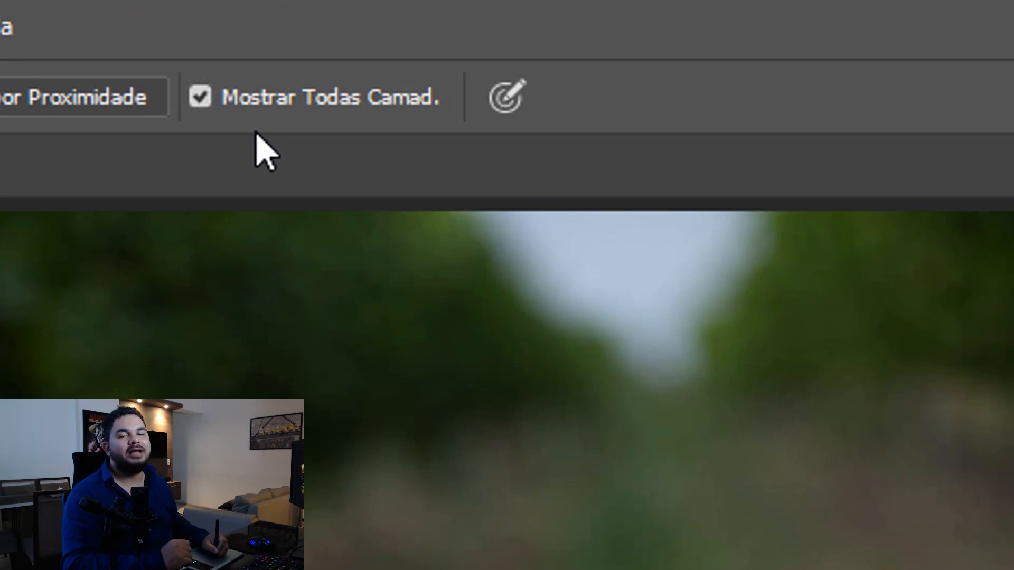
click(200, 100)
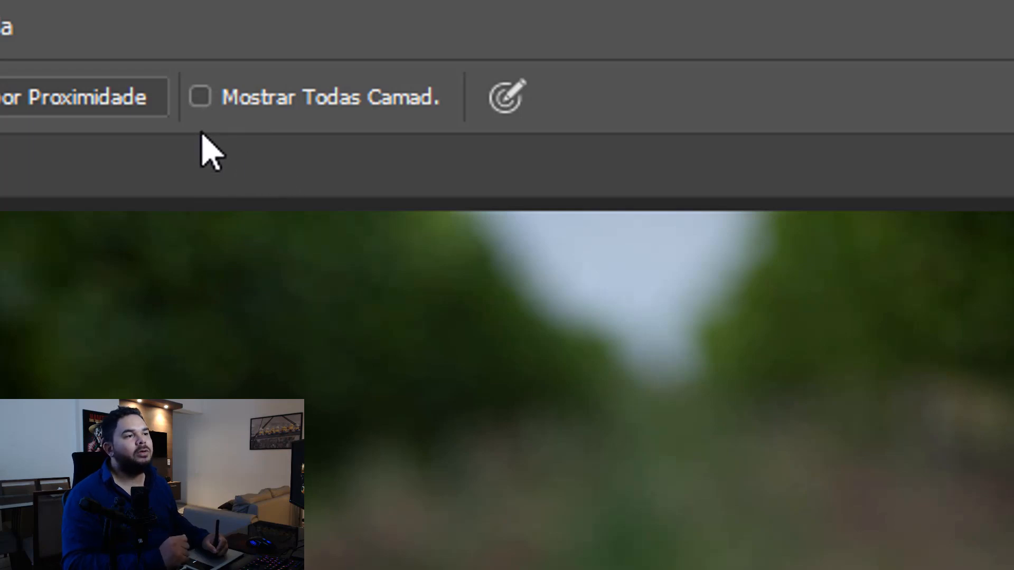
click(200, 97)
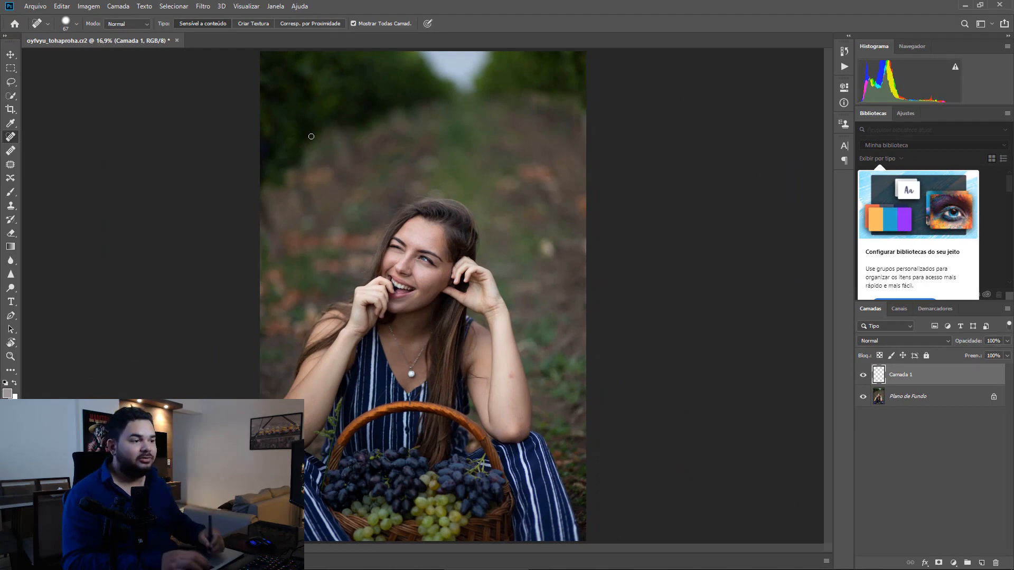
Heal the blemishes across the forehead on Camada 1 with the Spot Healing Brush reduced to 30 px
key(ctrl+space)
drag(429, 267, 491, 311)
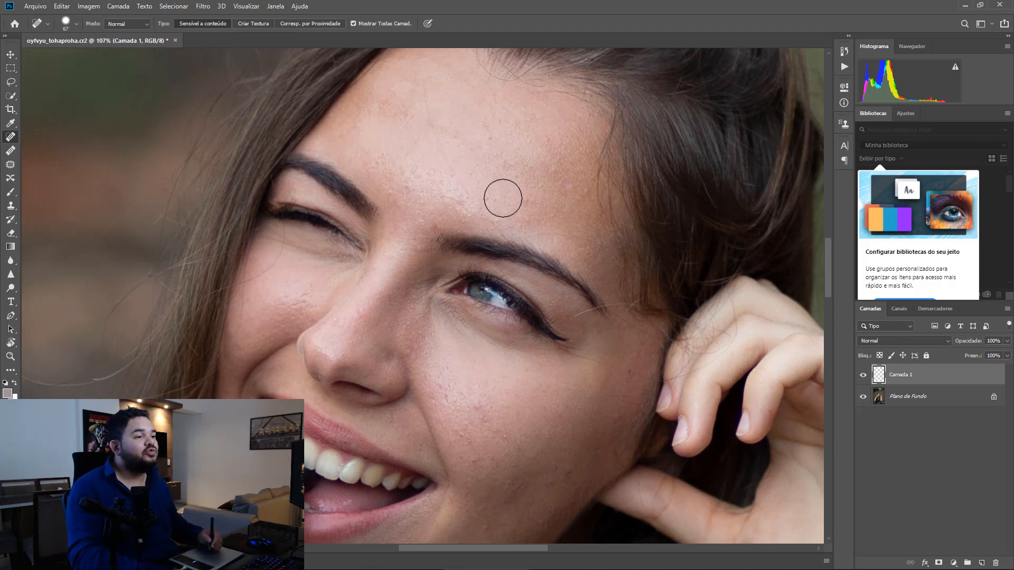
mouse_move(506, 204)
mouse_down()
mouse_move(486, 208)
mouse_move(502, 206)
mouse_up()
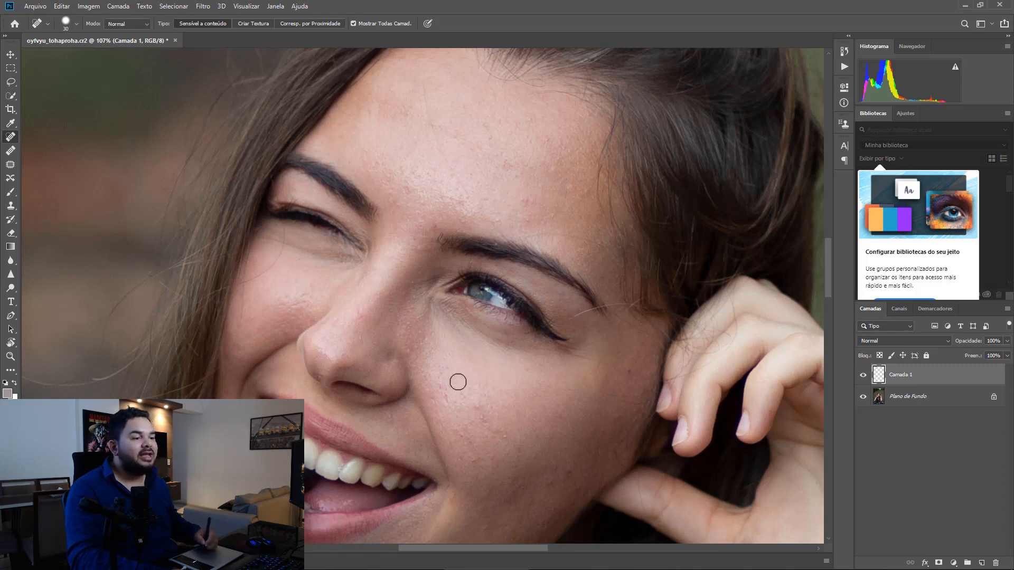
click(914, 402)
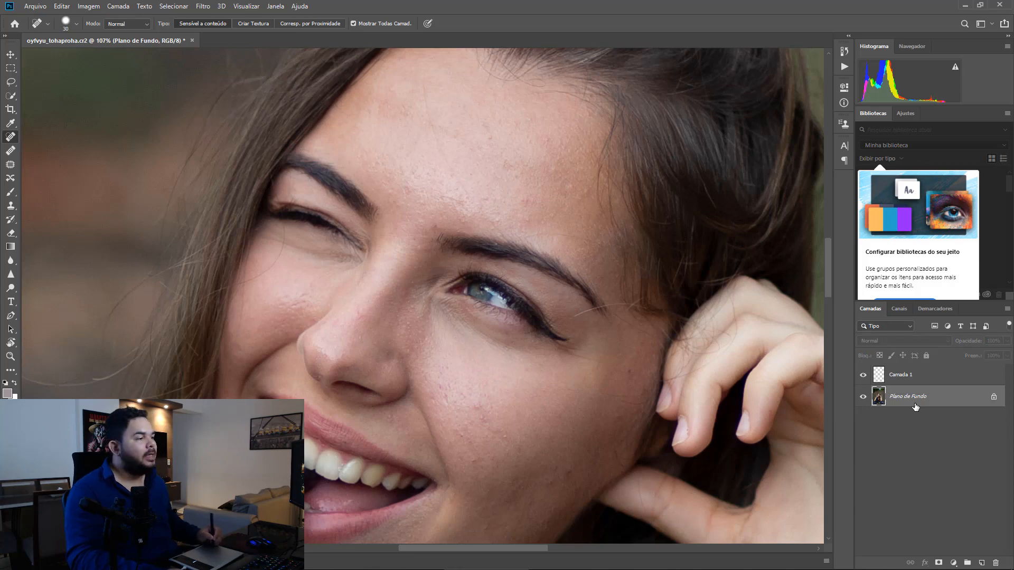
click(922, 378)
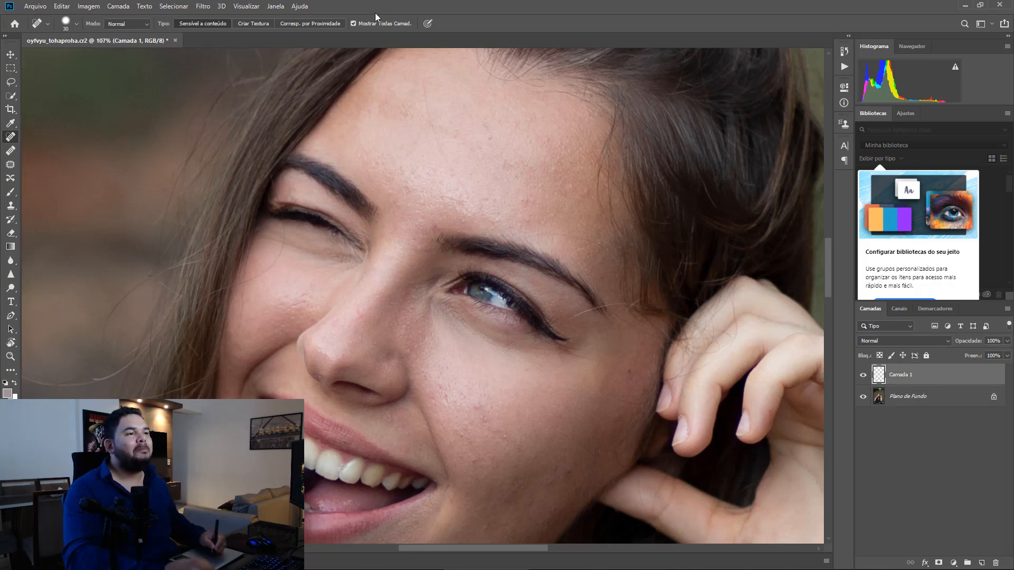
click(525, 196)
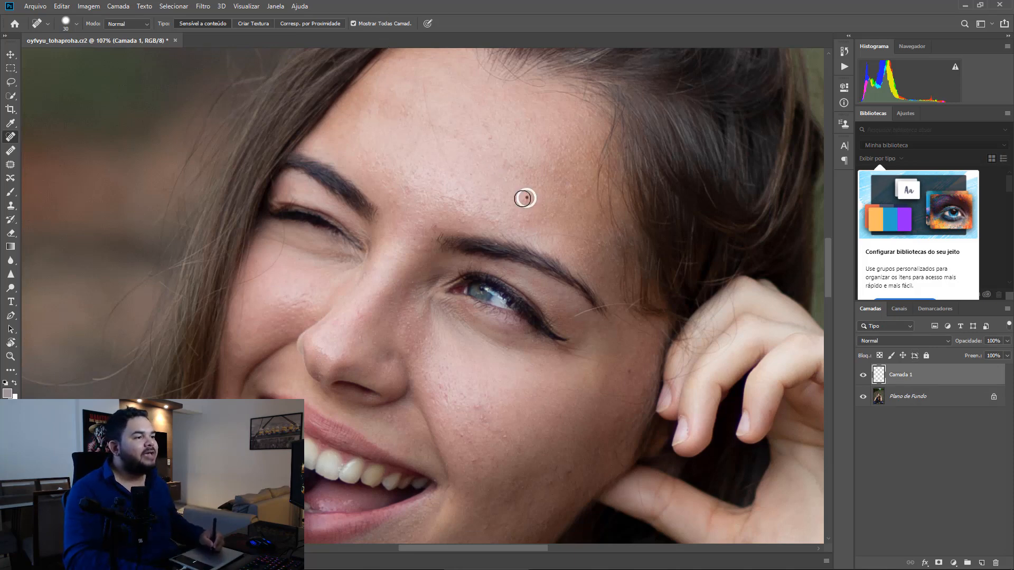
click(570, 185)
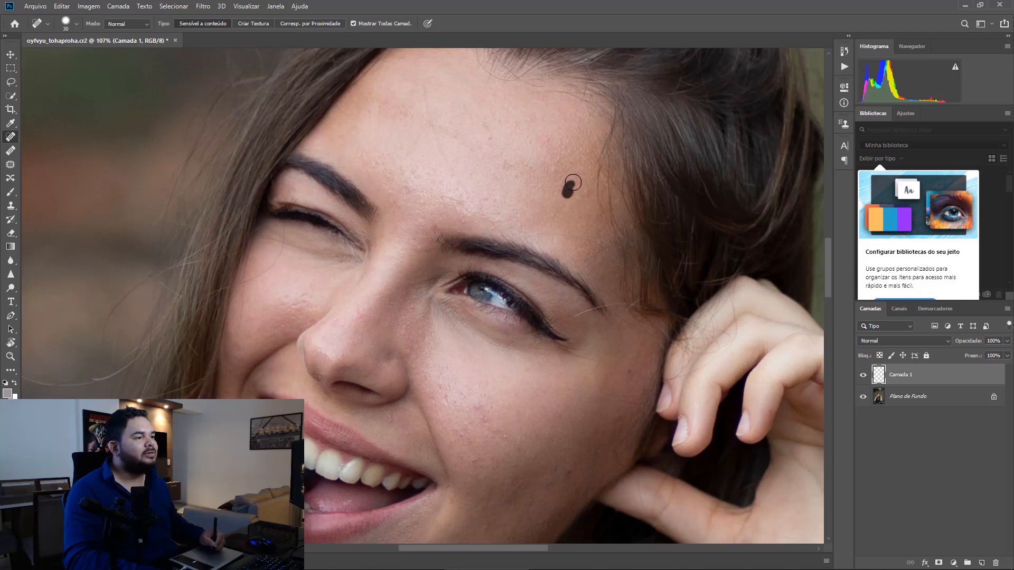
drag(507, 156, 509, 176)
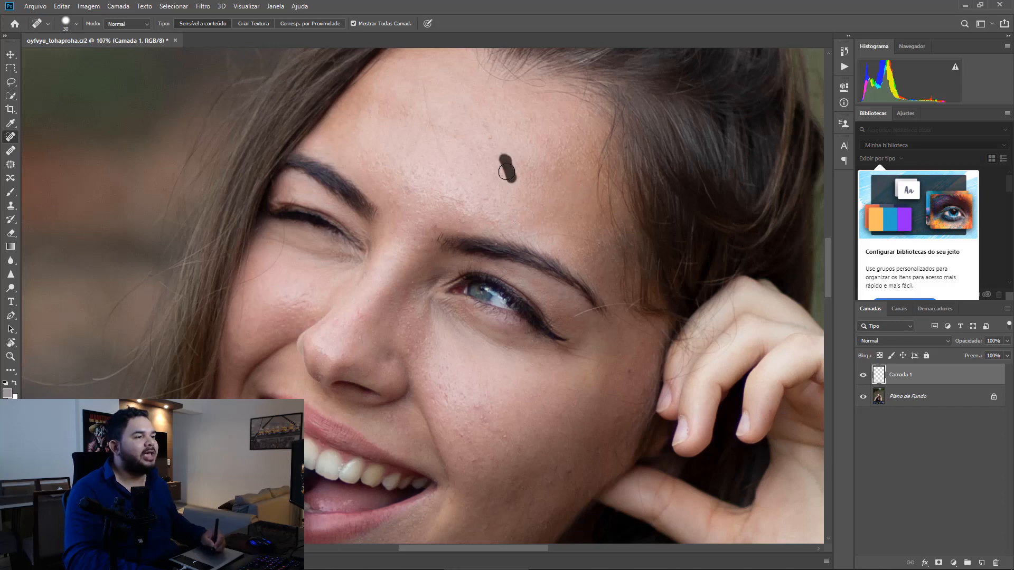
drag(490, 132, 487, 144)
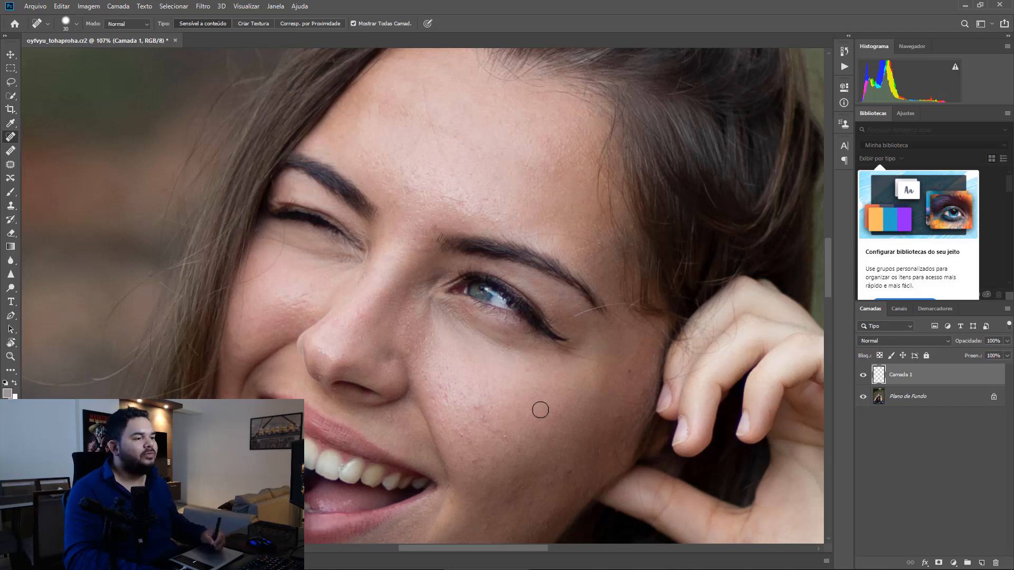
Heal the spots on the cheek between the open eye and the corner of the mouth on Camada 1
drag(541, 410, 515, 245)
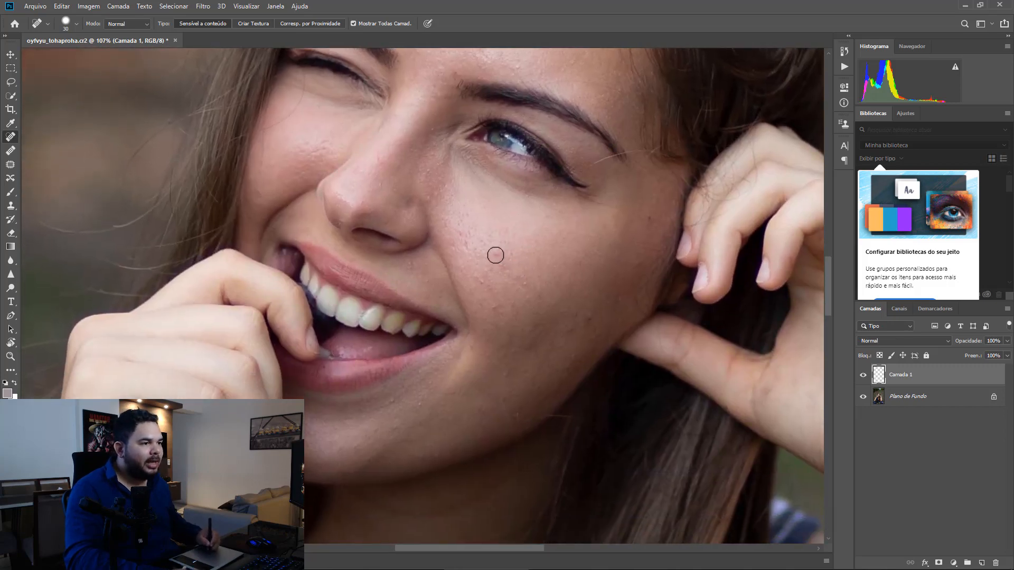
click(496, 256)
click(523, 280)
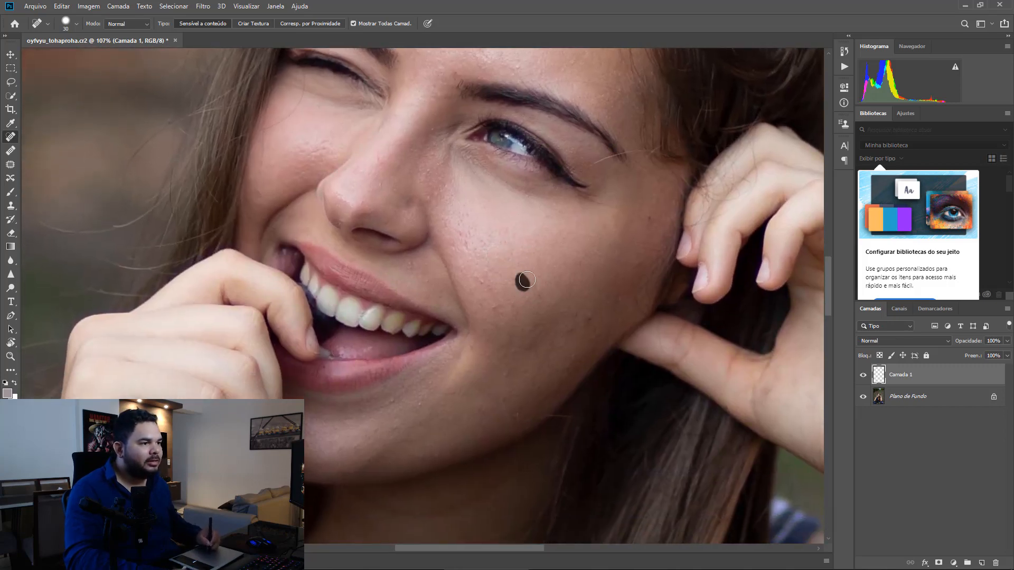
click(495, 307)
mouse_move(484, 283)
mouse_down()
mouse_move(460, 240)
mouse_move(445, 219)
mouse_up()
click(464, 244)
click(445, 221)
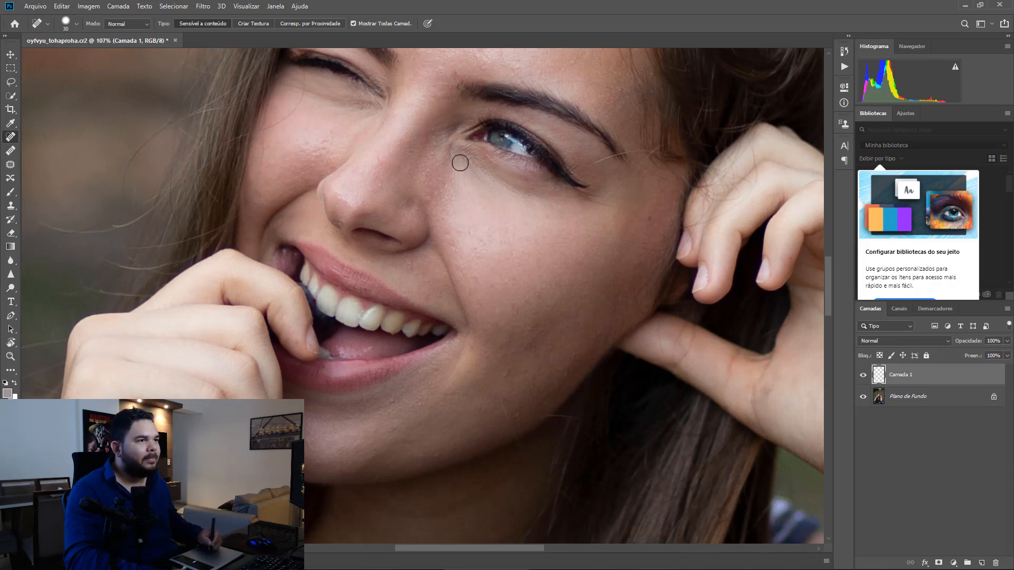
Heal the remaining small spots around the nose, above the upper lip and between the eyebrows
click(425, 163)
drag(453, 225, 451, 238)
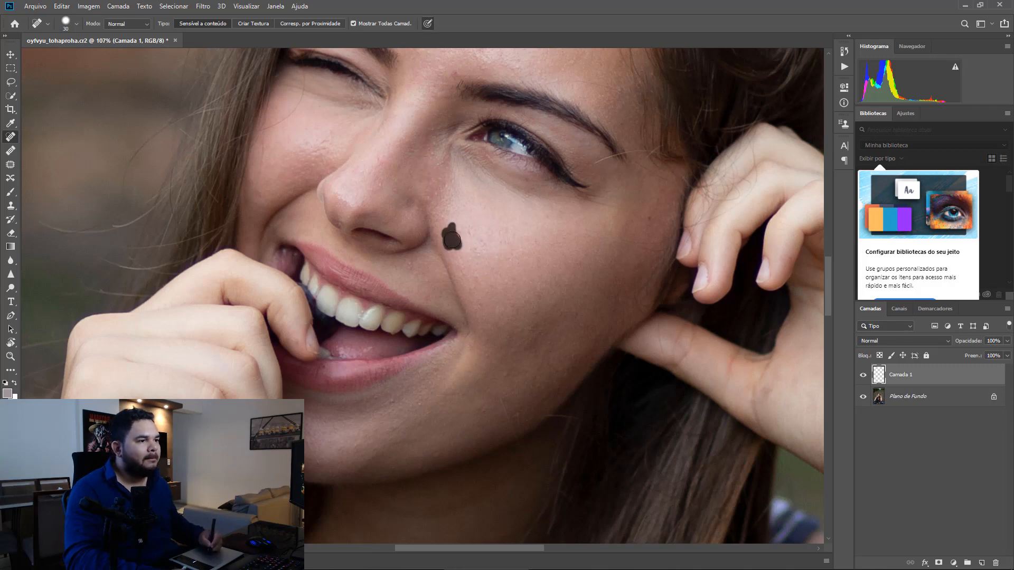
drag(475, 275, 474, 283)
drag(412, 273, 408, 266)
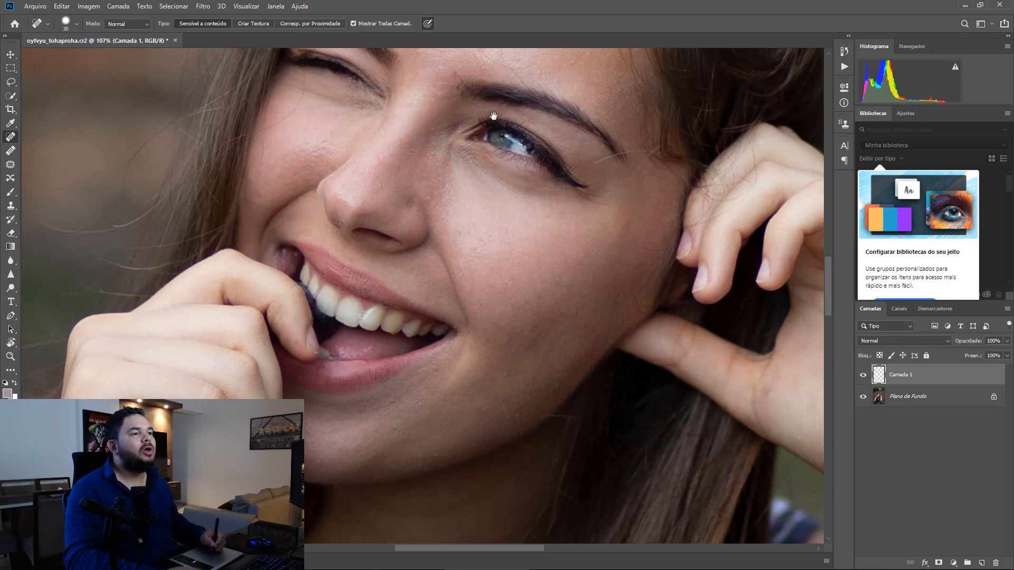
scroll(454, 157, up, 3)
drag(437, 147, 453, 146)
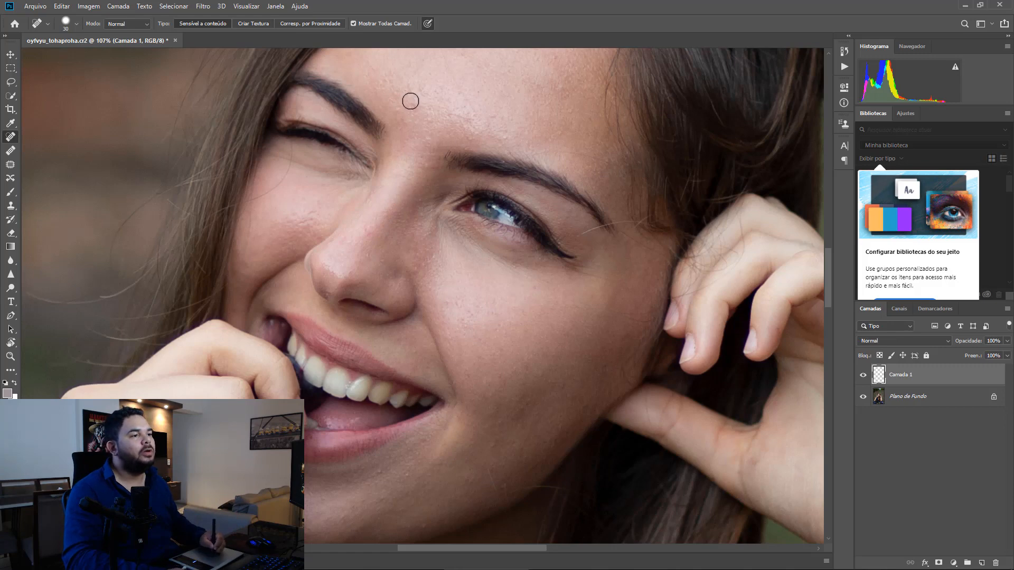
Heal the leftover spot on the lower forehead between the eyebrows on Camada 1
drag(412, 111, 412, 103)
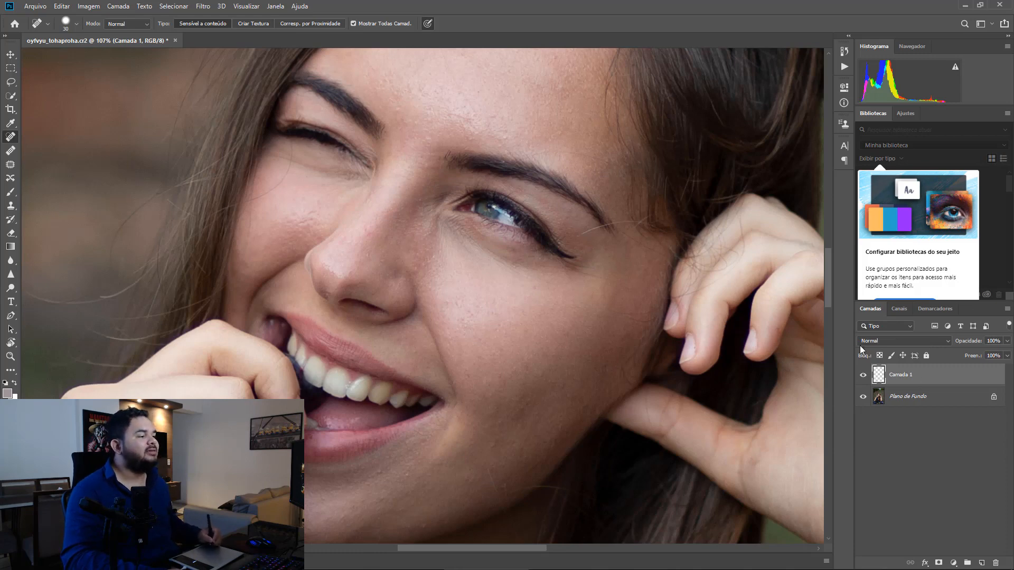
Compare the face with Camada 1 hidden and shown, and view its healing patches alone with the background hidden
click(863, 375)
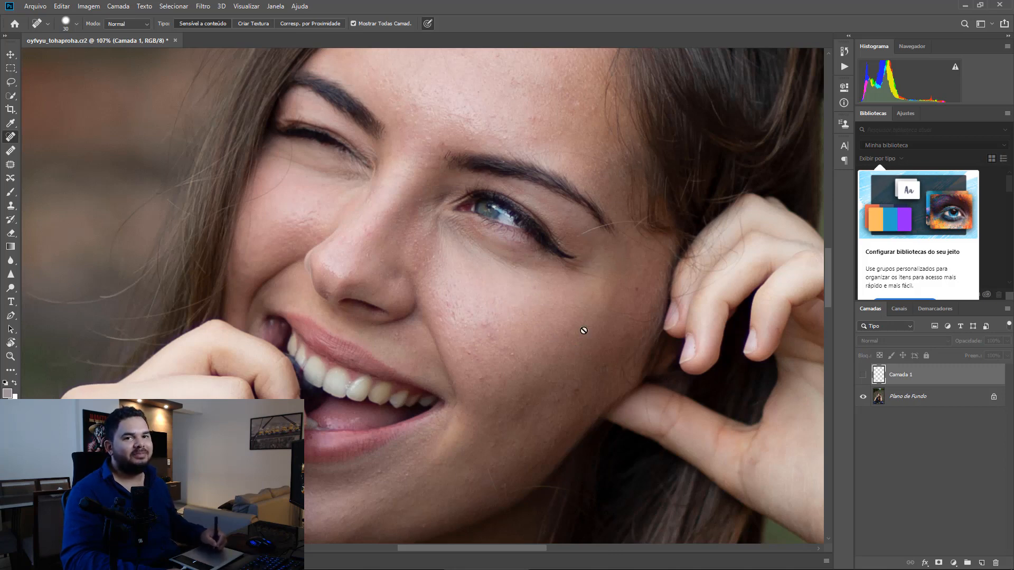
click(863, 374)
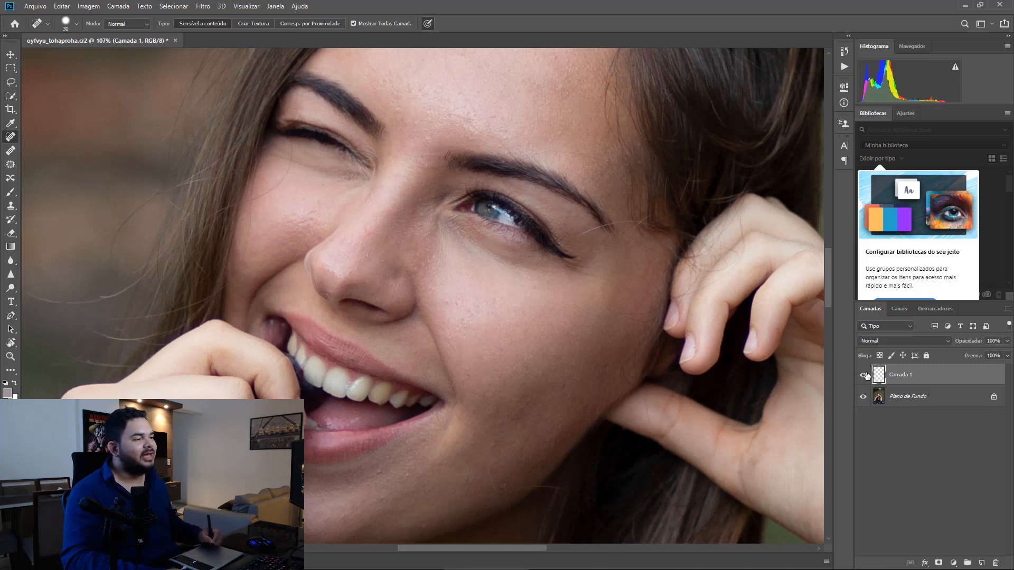
click(864, 376)
click(863, 376)
click(863, 376)
click(864, 375)
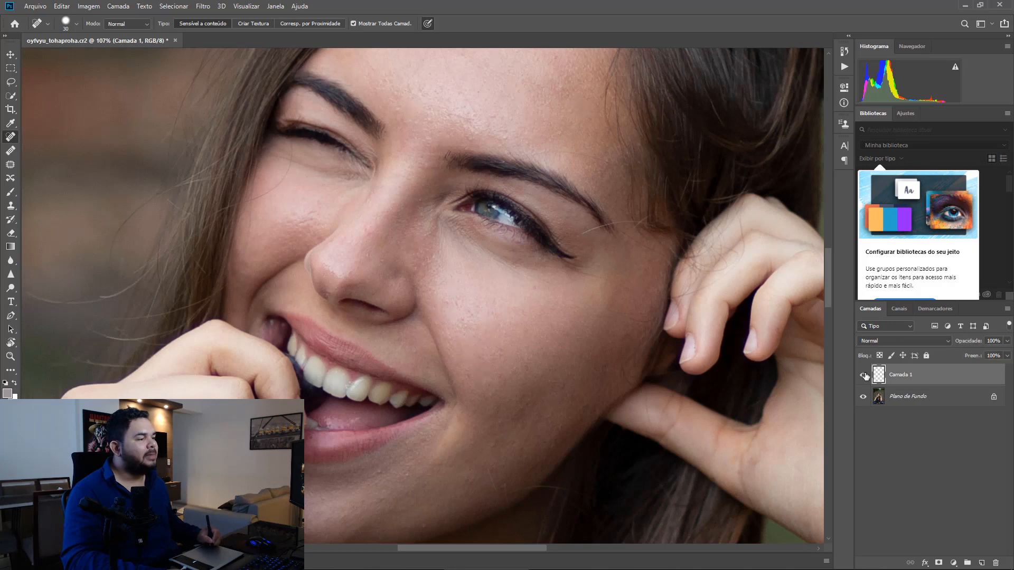
click(863, 396)
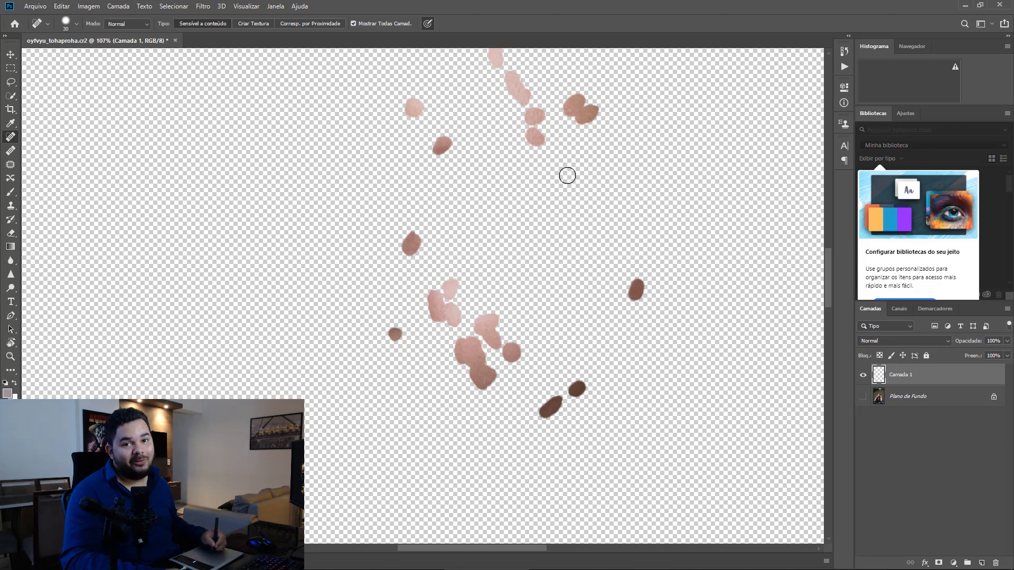
click(863, 397)
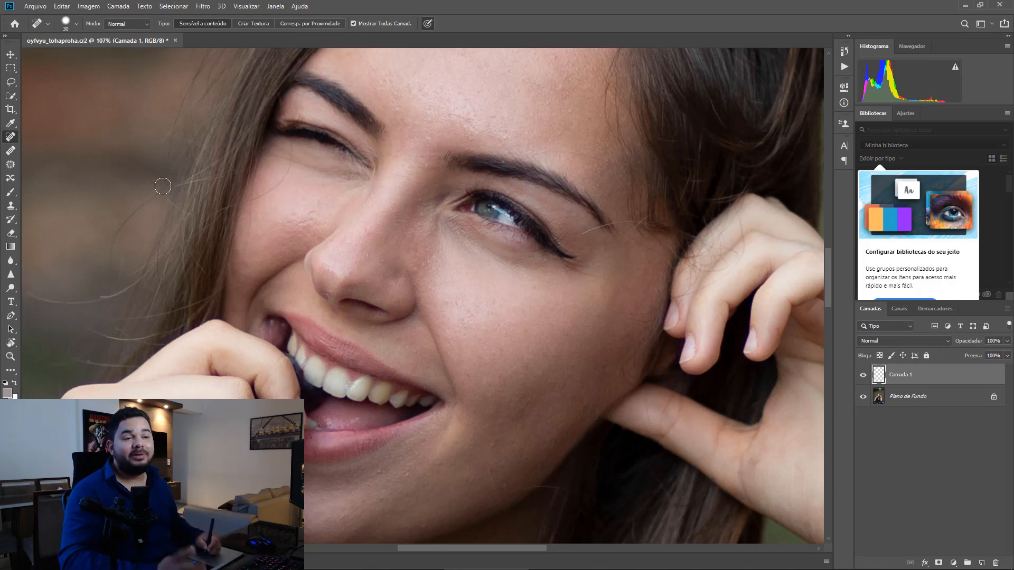
Activate the Healing Brush, try its Camada Atual and At/Ab sampling options, and set sampling to Todas Cam
click(10, 150)
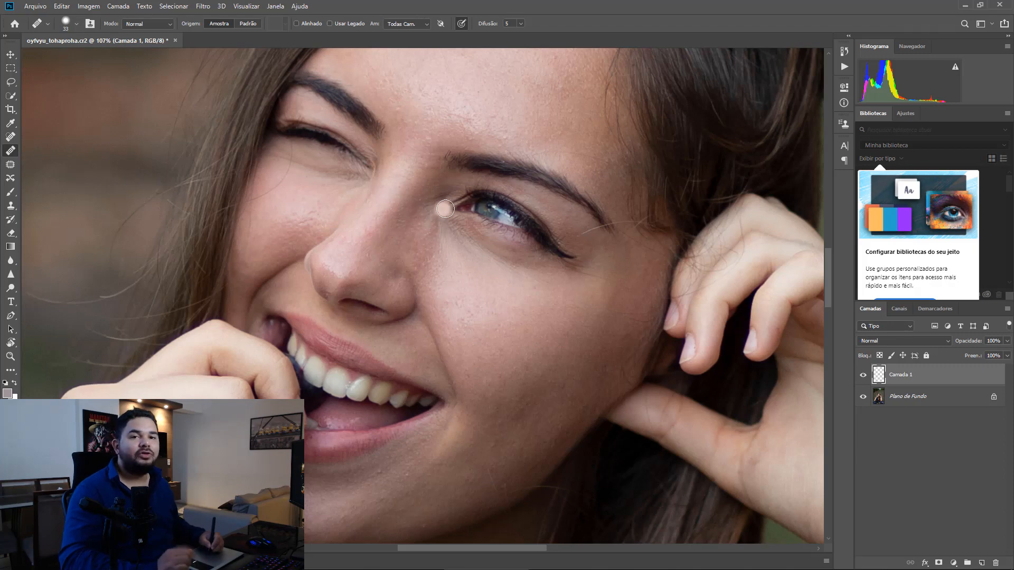
key(alt)
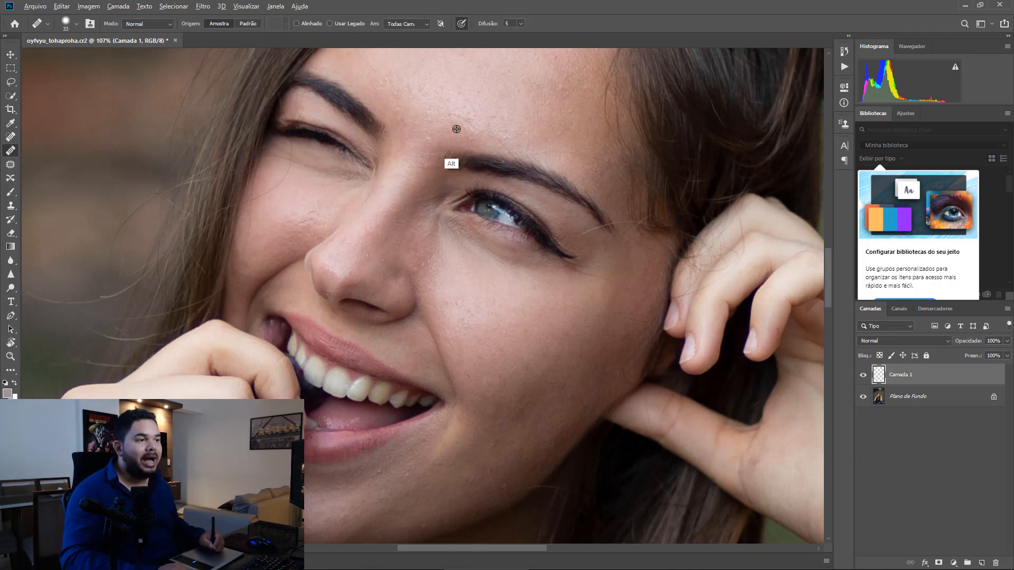
alt+click(441, 110)
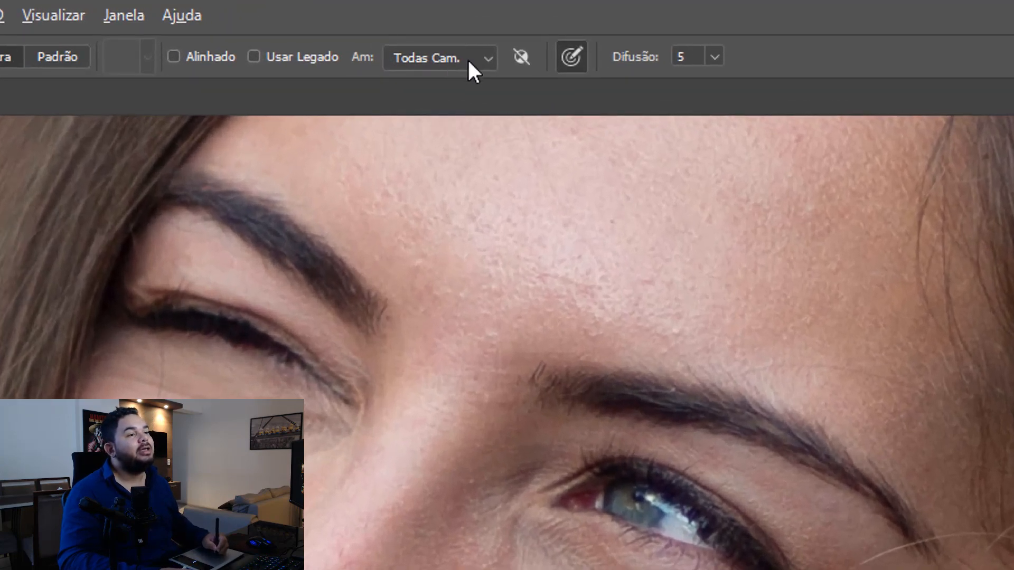
click(478, 59)
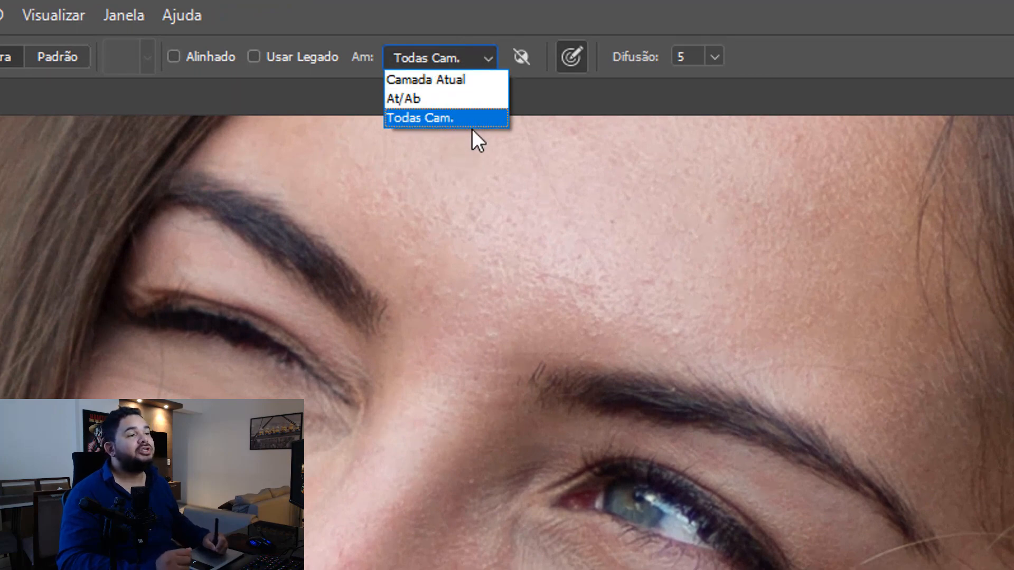
click(473, 81)
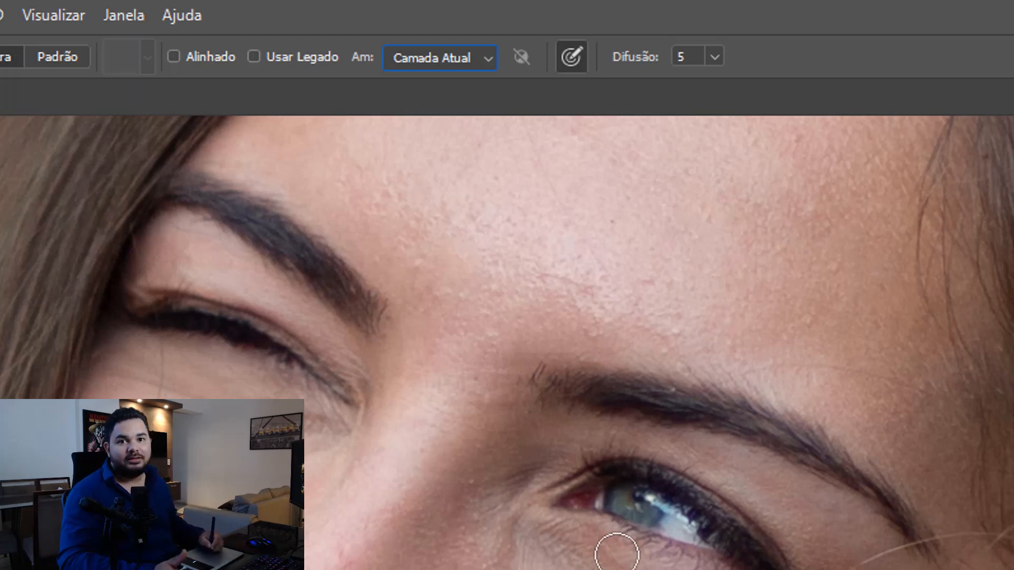
click(475, 66)
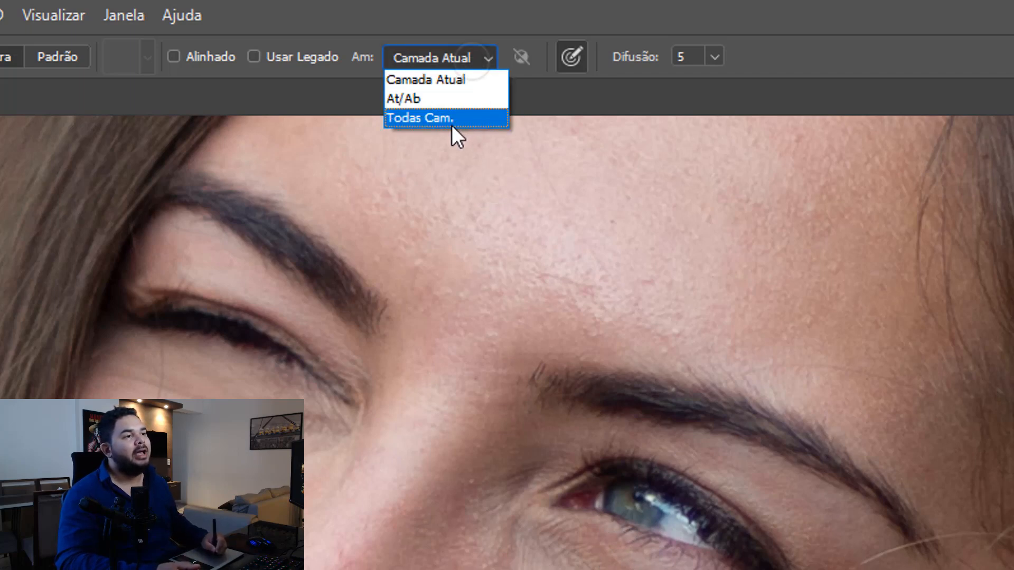
click(445, 100)
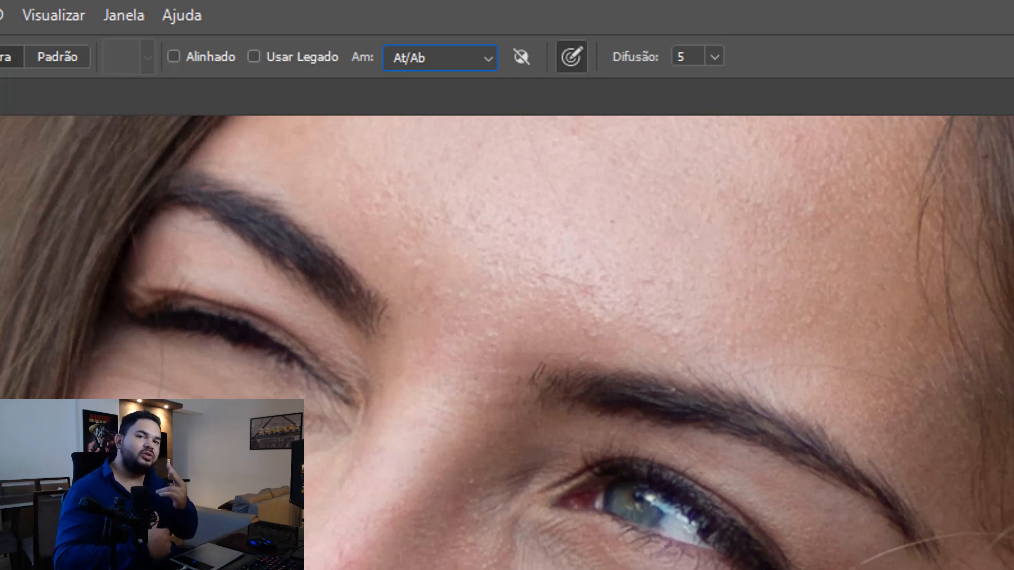
click(472, 68)
click(429, 118)
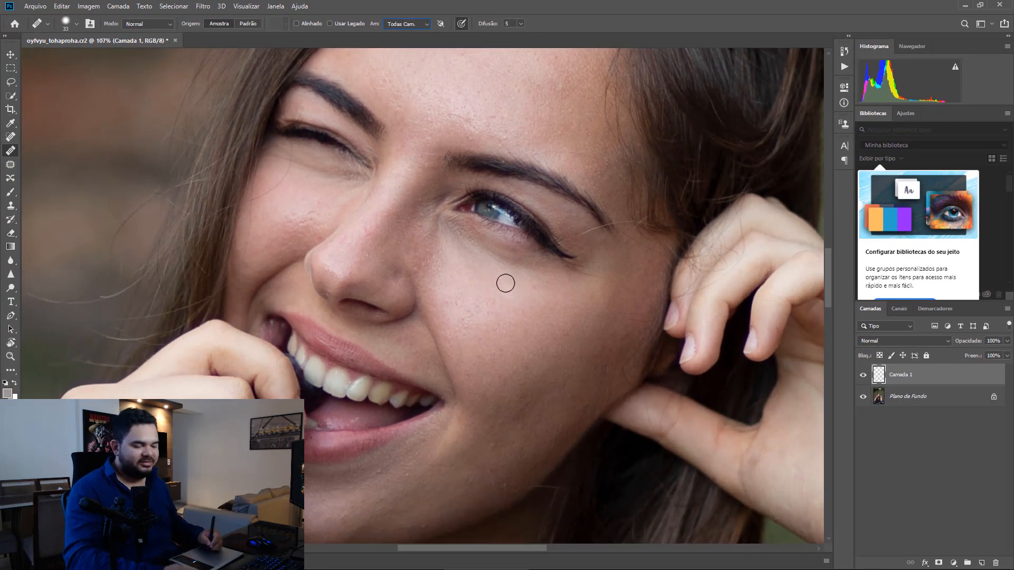
Heal the spots on the forehead just above the open eye's brow, using clean forehead skin as the source
key(alt)
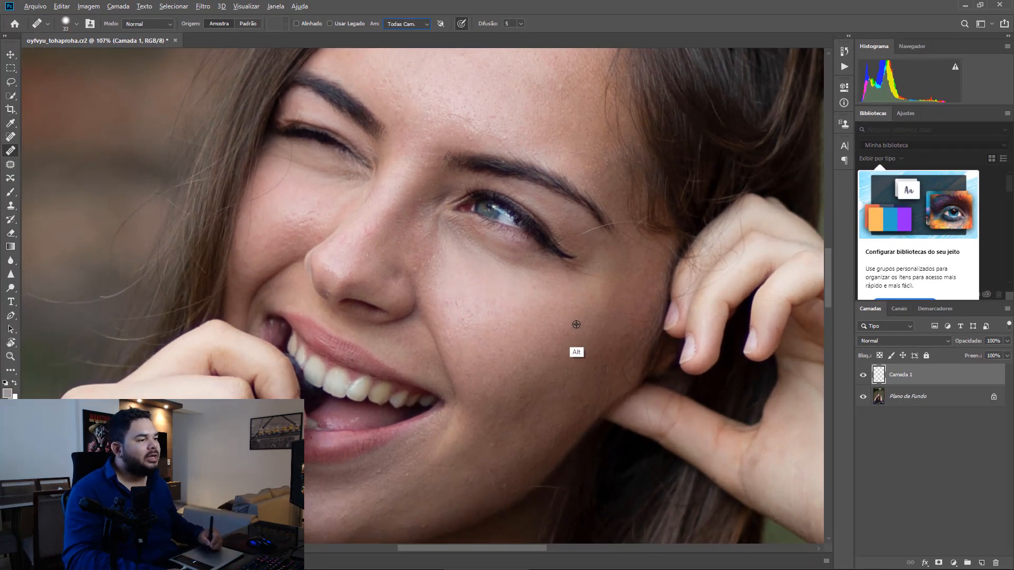
alt+click(513, 108)
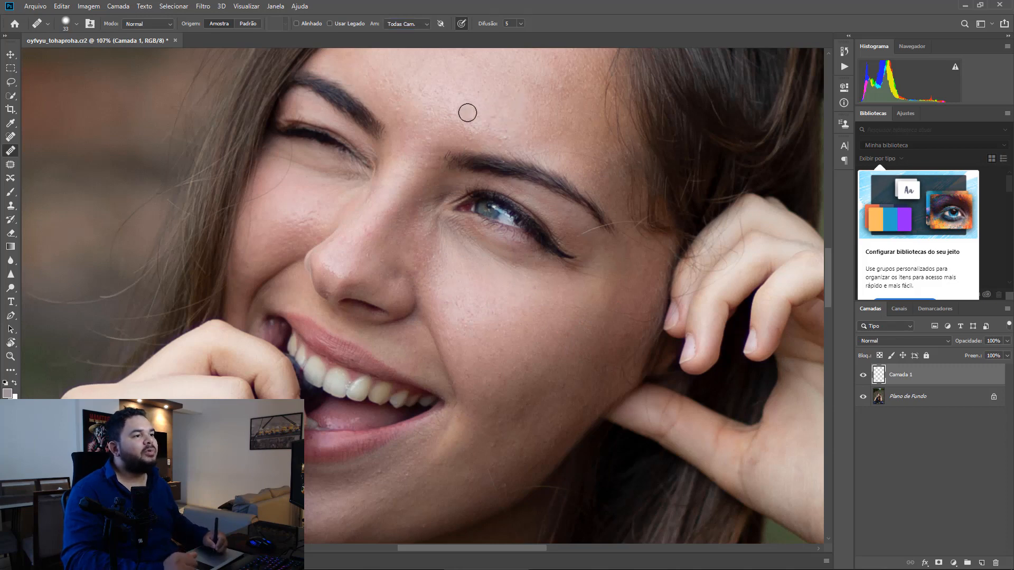
drag(472, 120, 469, 130)
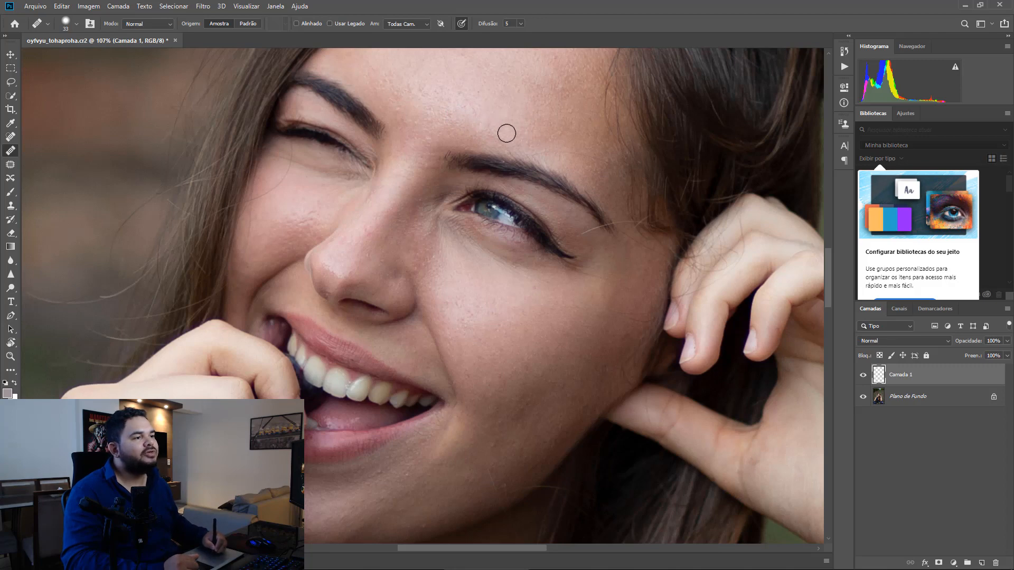
Heal the marks on the upper forehead and near the hairline with the Healing Brush, resampling clean skin nearby
mouse_move(487, 178)
mouse_down()
mouse_move(468, 252)
mouse_move(468, 319)
mouse_up()
alt+click(479, 195)
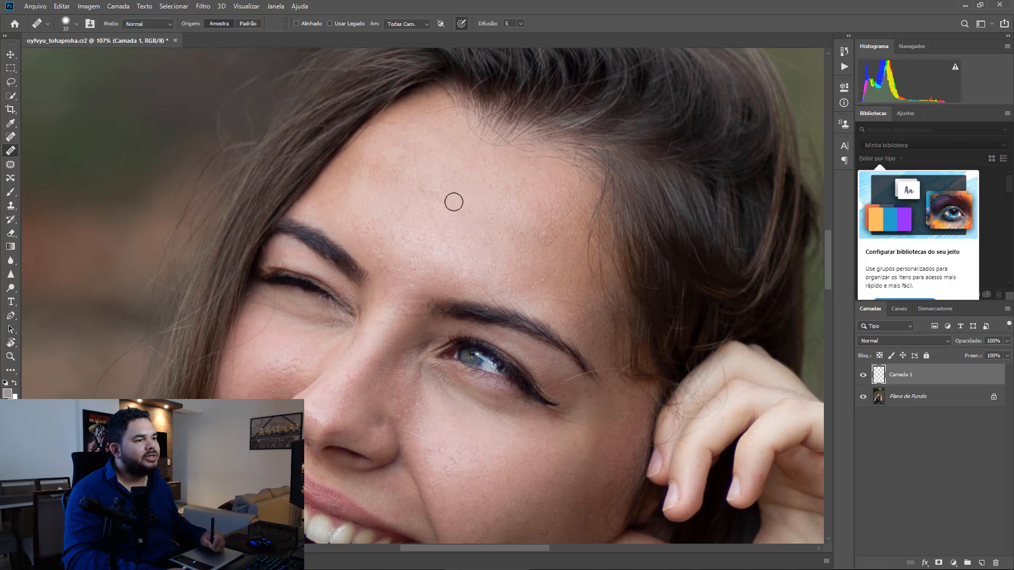
drag(449, 202, 436, 195)
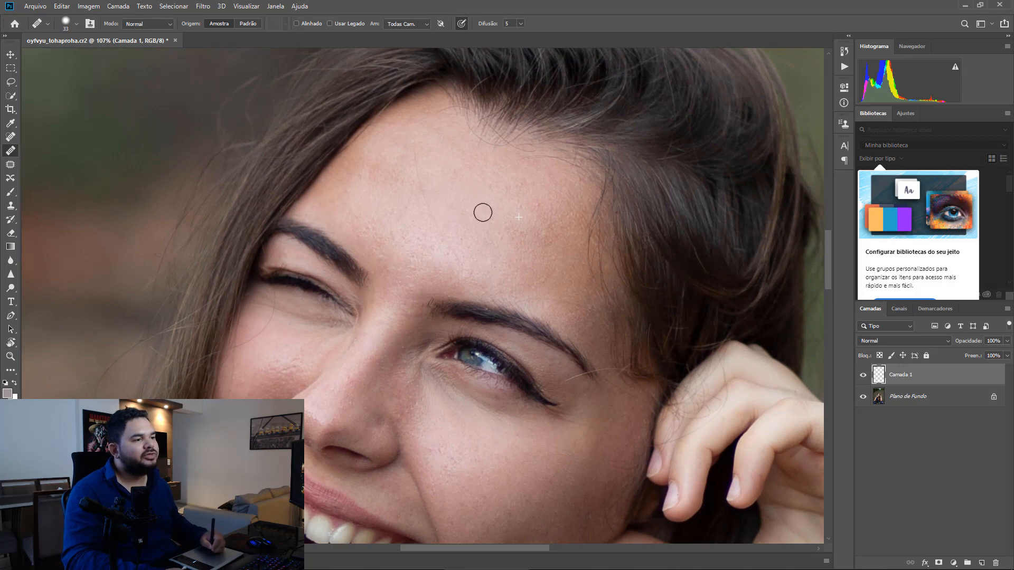
click(580, 270)
alt+click(544, 246)
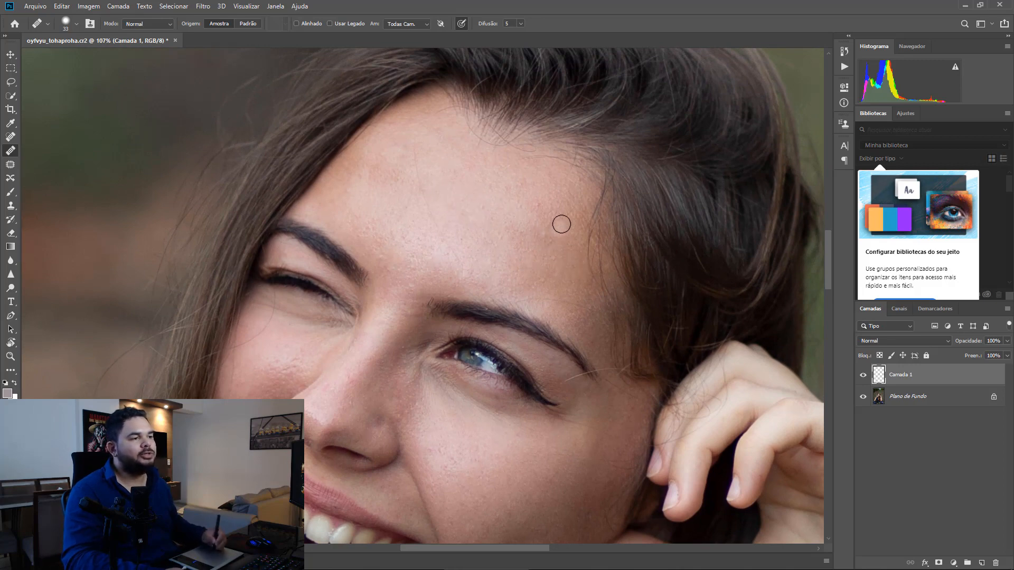
drag(547, 239, 549, 231)
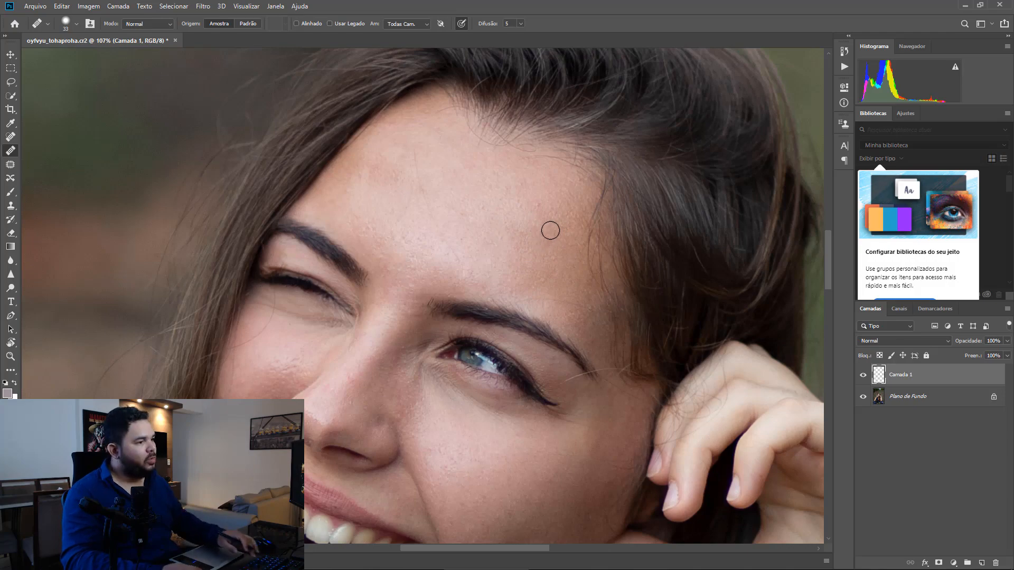
Clone clean skin over the red mark on the raised forearm with a 59 px Clone Stamp, Todas Cam. sampling and pen-pressure size
key(ctrl+0)
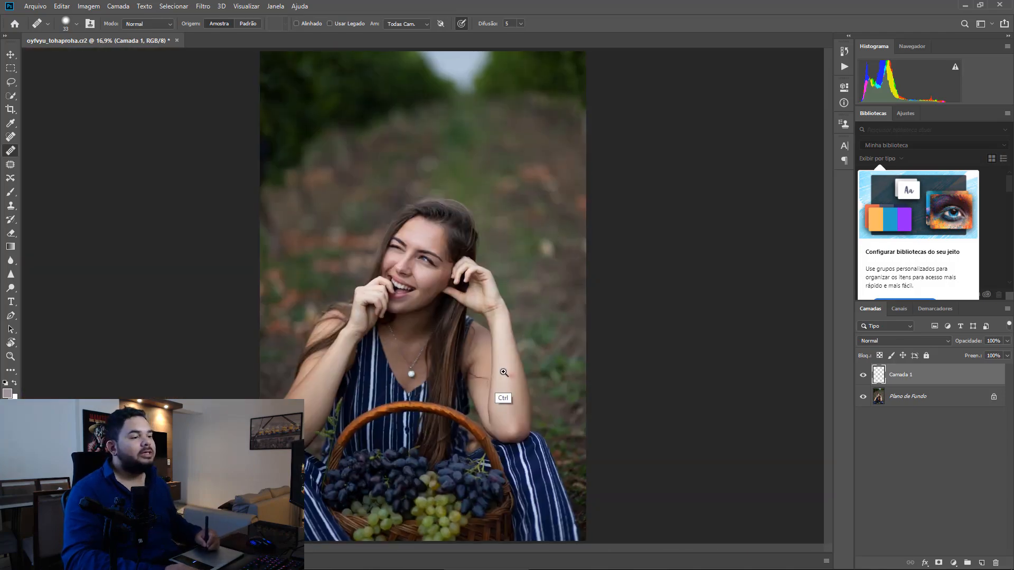
drag(504, 373, 519, 319)
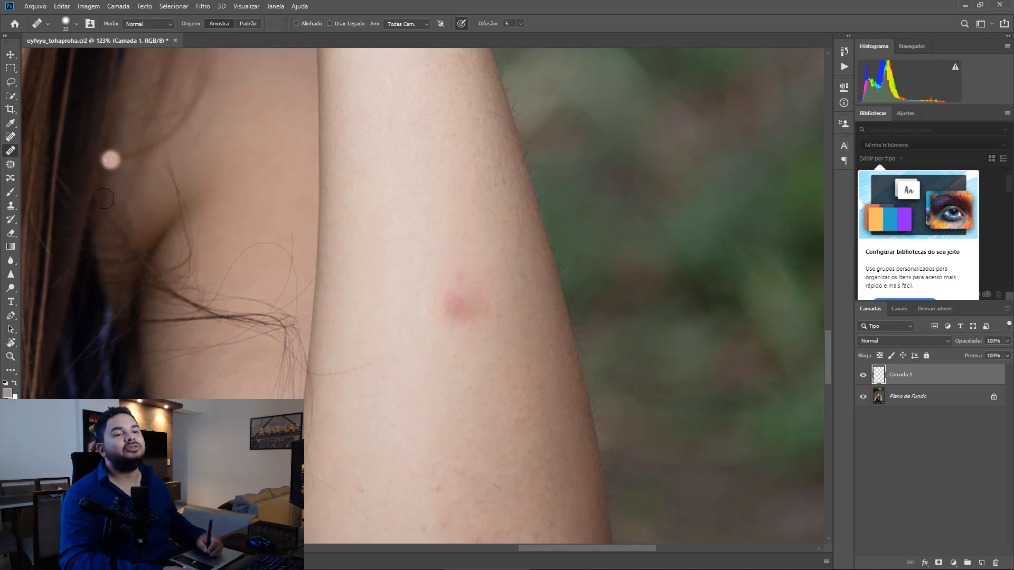
key(s)
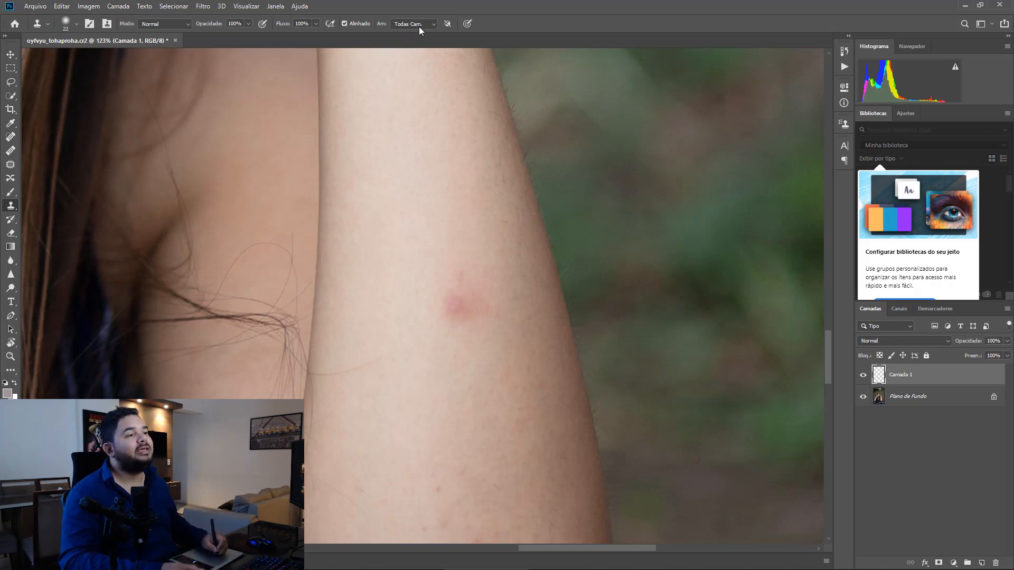
click(434, 24)
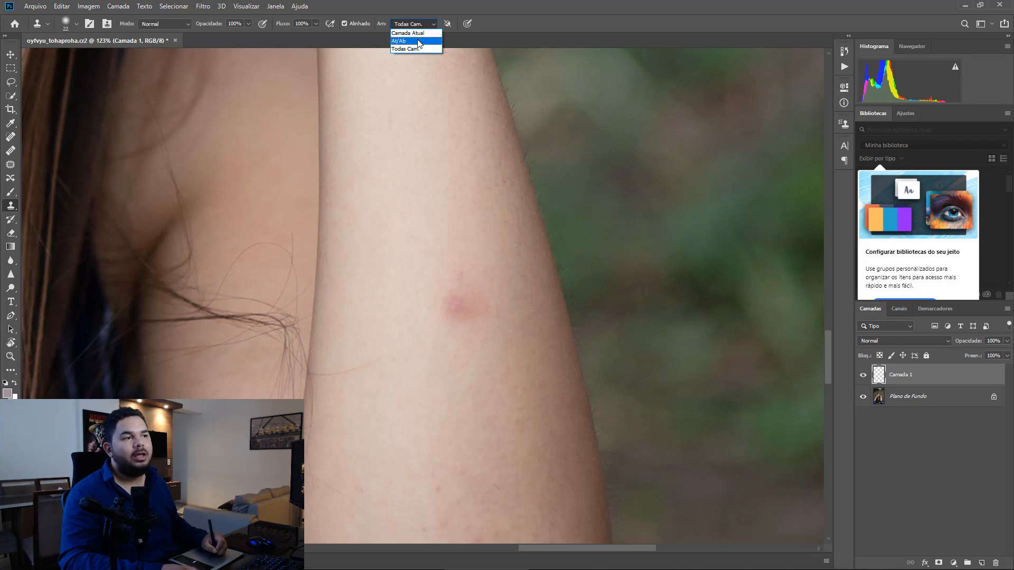
click(468, 32)
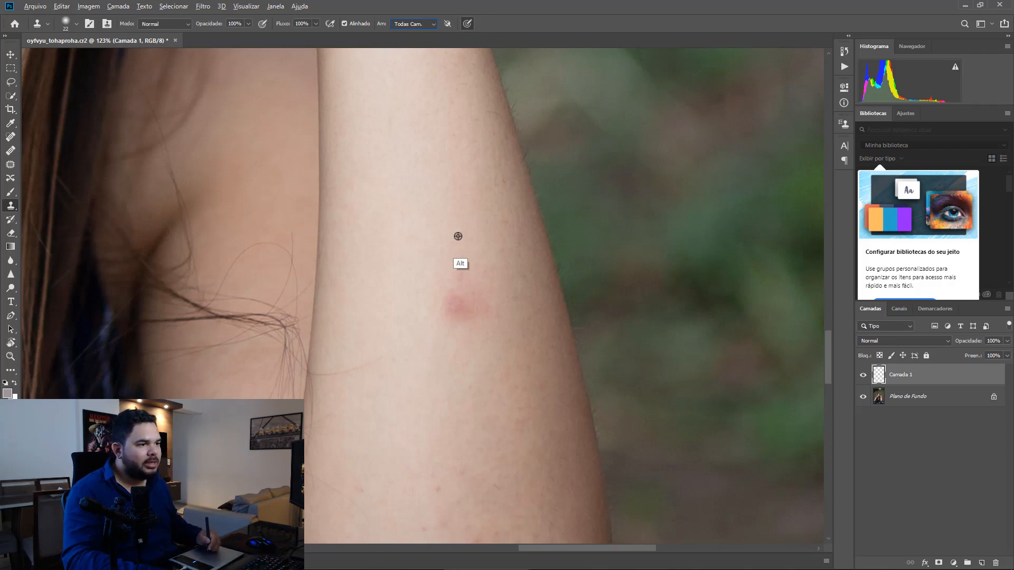
mouse_move(458, 237)
mouse_down()
mouse_move(480, 238)
mouse_move(465, 237)
mouse_up()
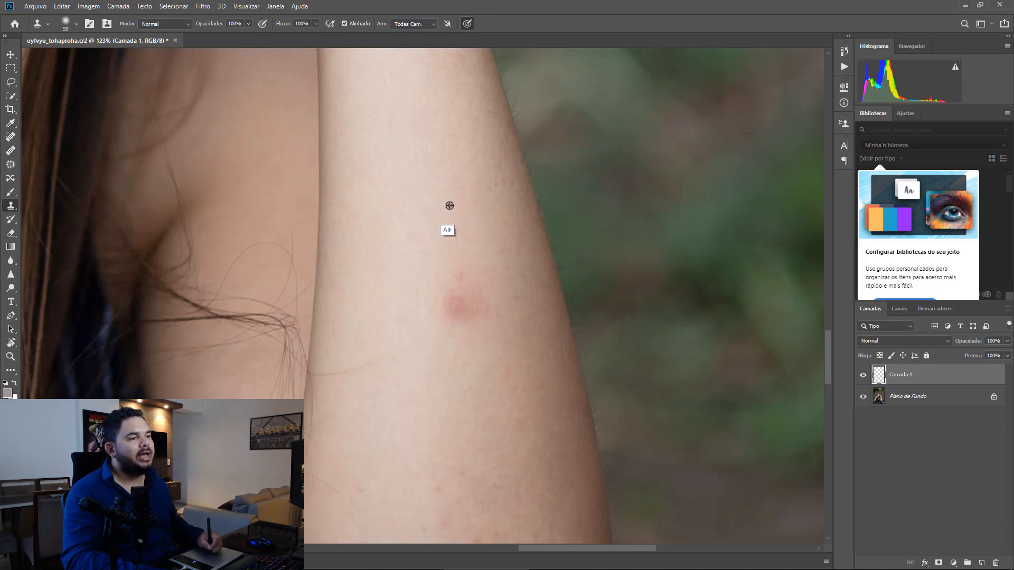
mouse_move(484, 330)
mouse_down()
mouse_move(457, 285)
mouse_move(481, 306)
mouse_move(483, 293)
mouse_move(460, 309)
mouse_move(449, 304)
mouse_move(483, 346)
mouse_up()
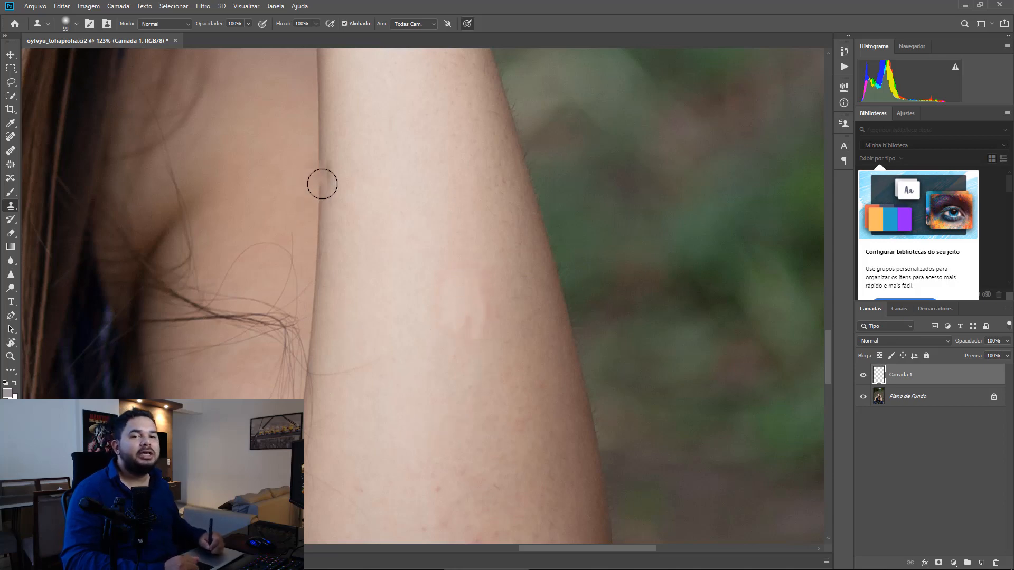
Blend the cloned patch on the forearm and the surrounding marks with the Spot Healing Brush
click(11, 137)
mouse_move(455, 320)
mouse_down()
mouse_move(459, 297)
mouse_move(489, 312)
mouse_move(467, 275)
mouse_move(472, 338)
mouse_move(499, 302)
mouse_up()
click(450, 359)
drag(498, 258, 502, 220)
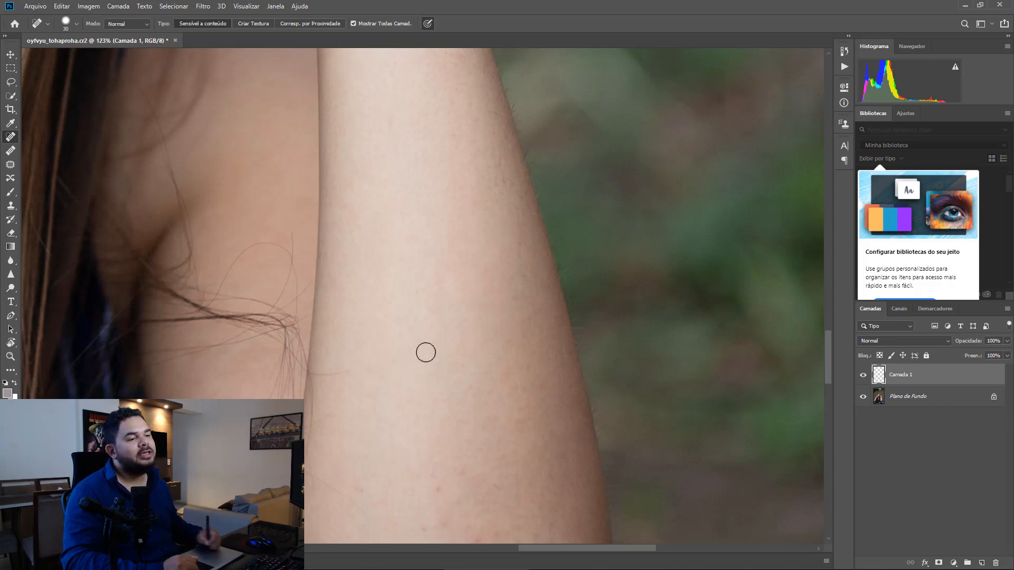
Stamp all visible layers into a new merged layer above Camada 1
key(ctrl+0)
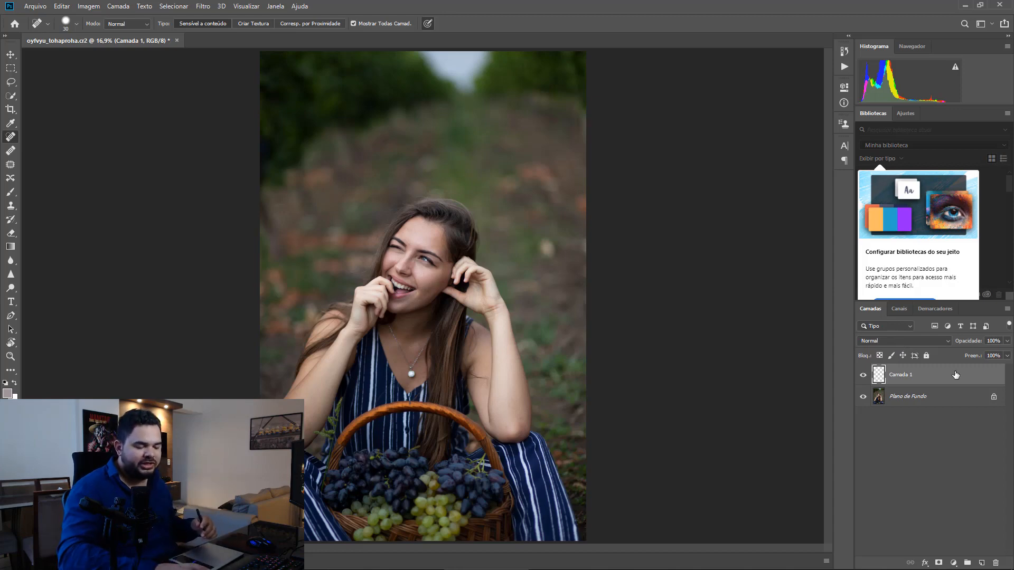
key(ctrl+alt+shift+e)
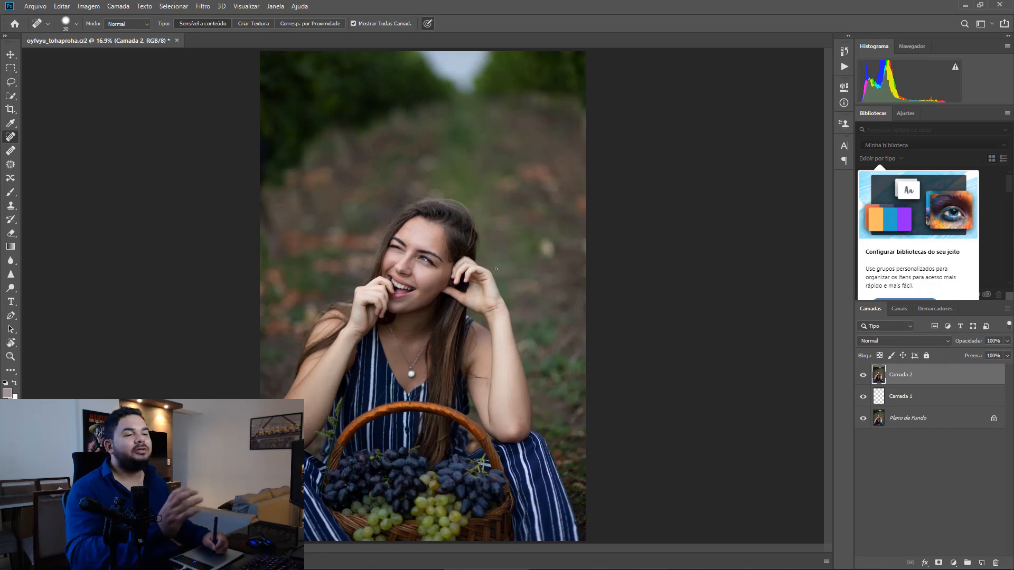
mouse_move(456, 270)
mouse_down()
mouse_move(524, 333)
mouse_move(521, 368)
mouse_move(565, 272)
mouse_up()
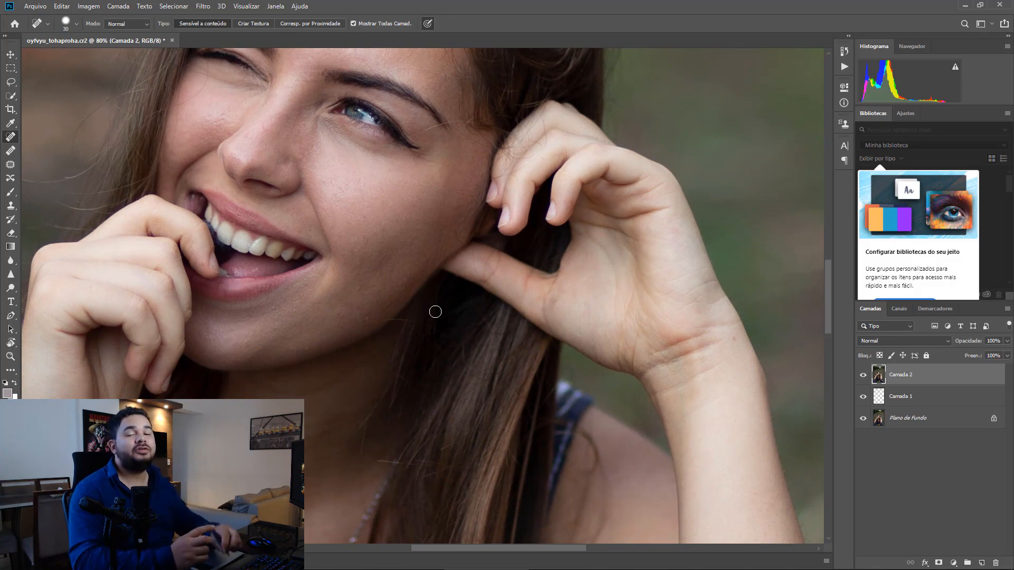